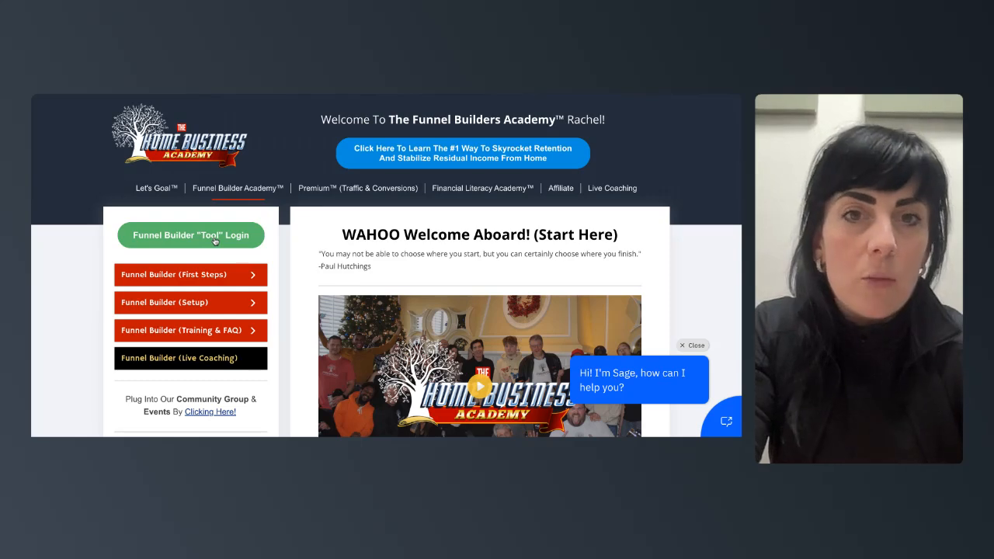
# - Scroll through the Funnel Builders Academy welcome page and its Funnel Builder training menu
pyautogui.scroll(-3, 215, 241)
pyautogui.scroll(-3, 386, 264)
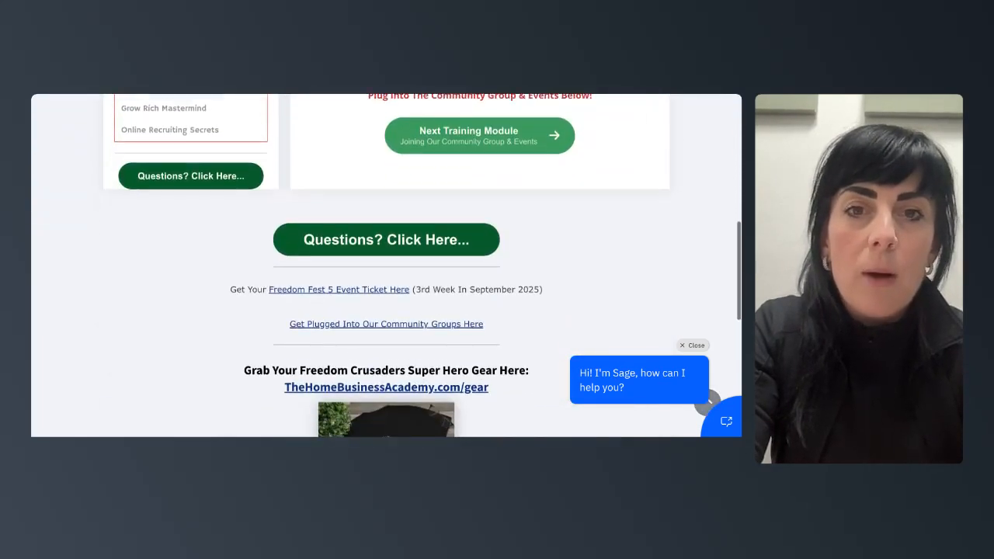
pyautogui.scroll(6, 386, 264)
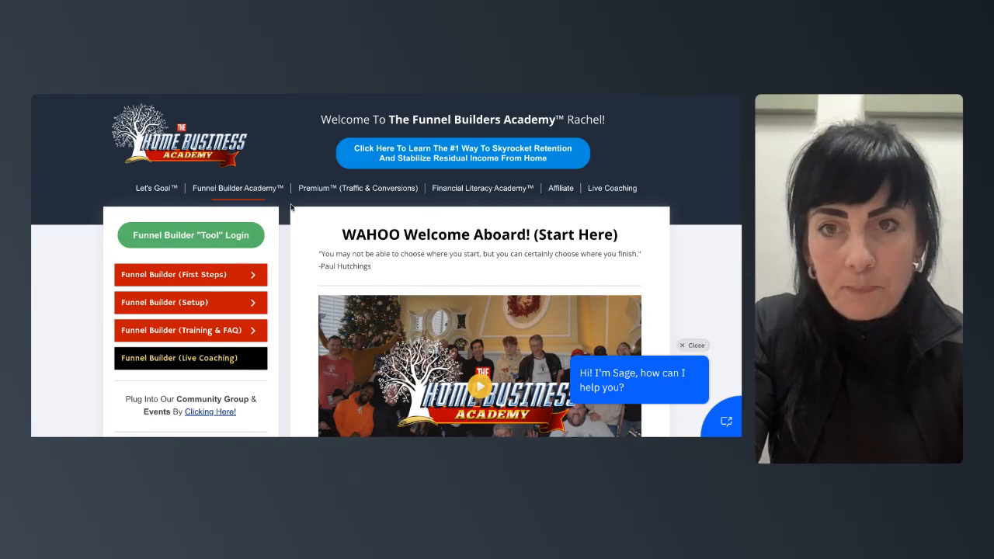
pyautogui.scroll(-1, 296, 213)
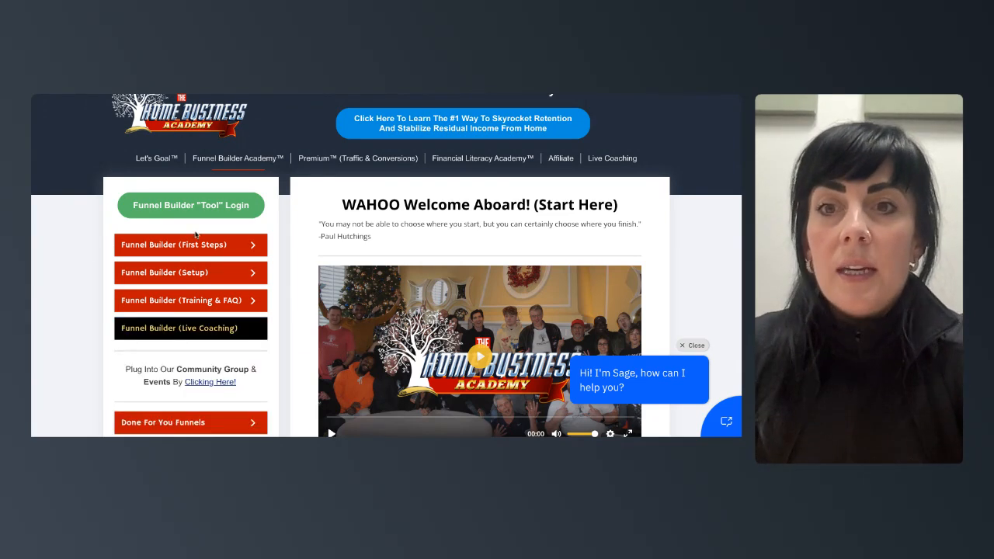
pyautogui.scroll(-1, 193, 219)
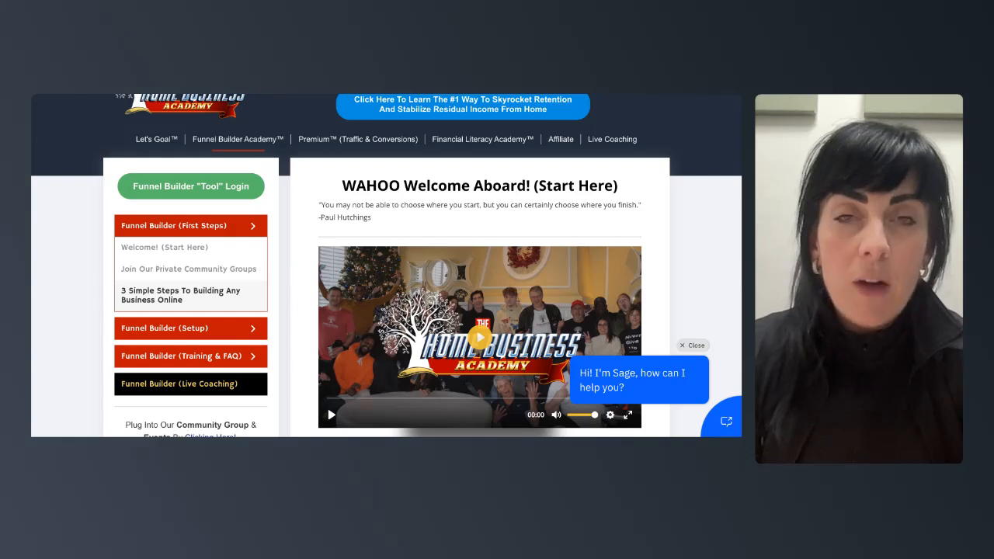
pyautogui.scroll(-1, 214, 292)
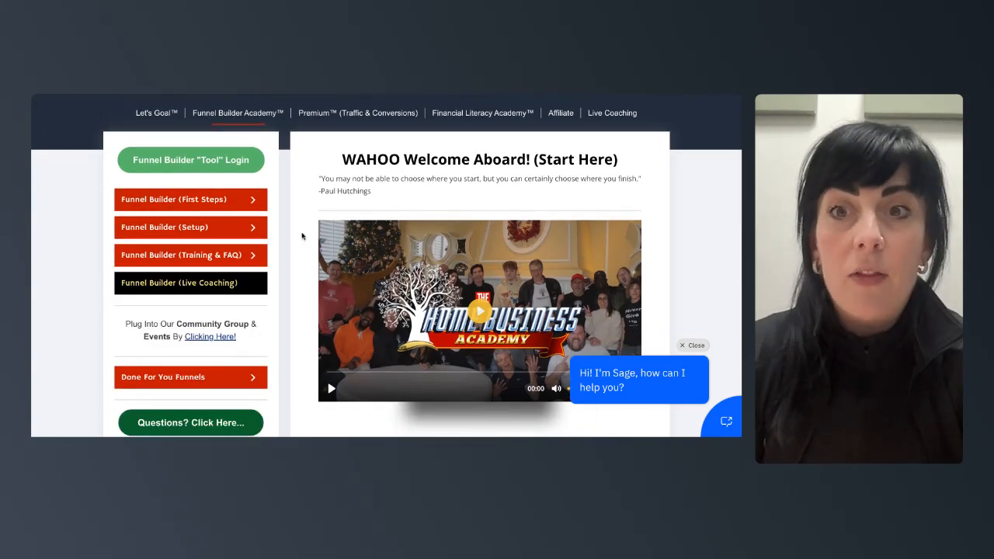
# - Open the Buying & Integrating Your Custom Domain lesson and read its A Record and CNAME instructions
pyautogui.moveTo(235, 237)
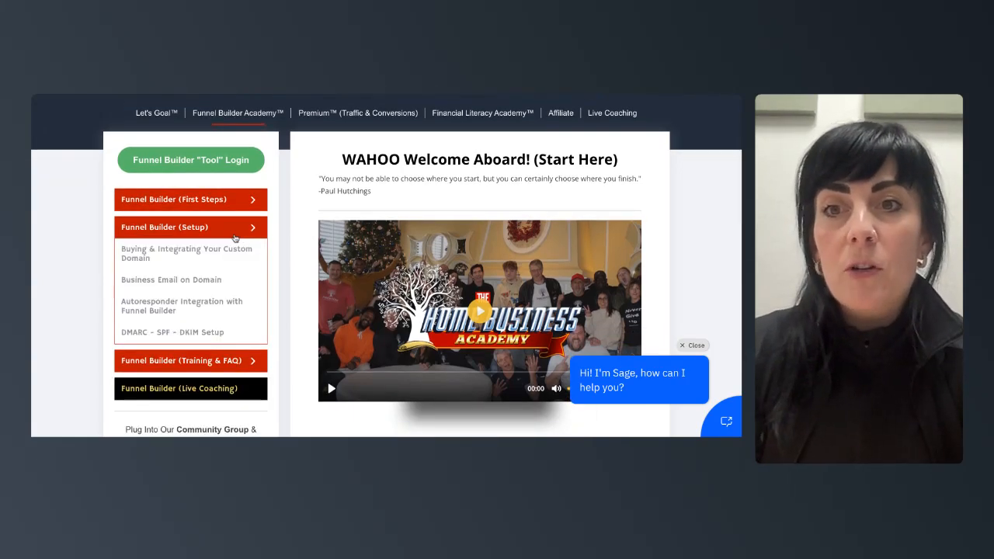
pyautogui.click(234, 251)
pyautogui.scroll(-1, 464, 284)
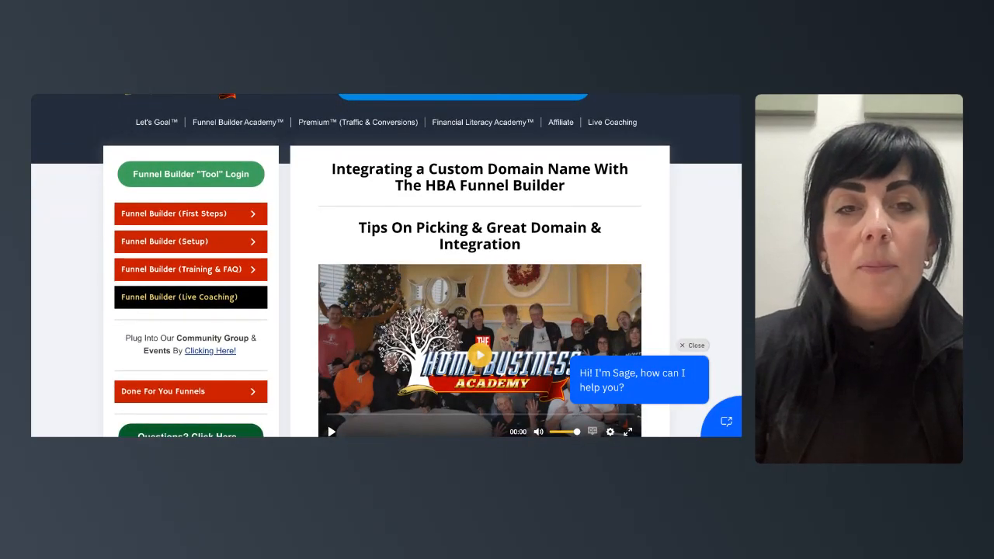
pyautogui.scroll(-4, 464, 284)
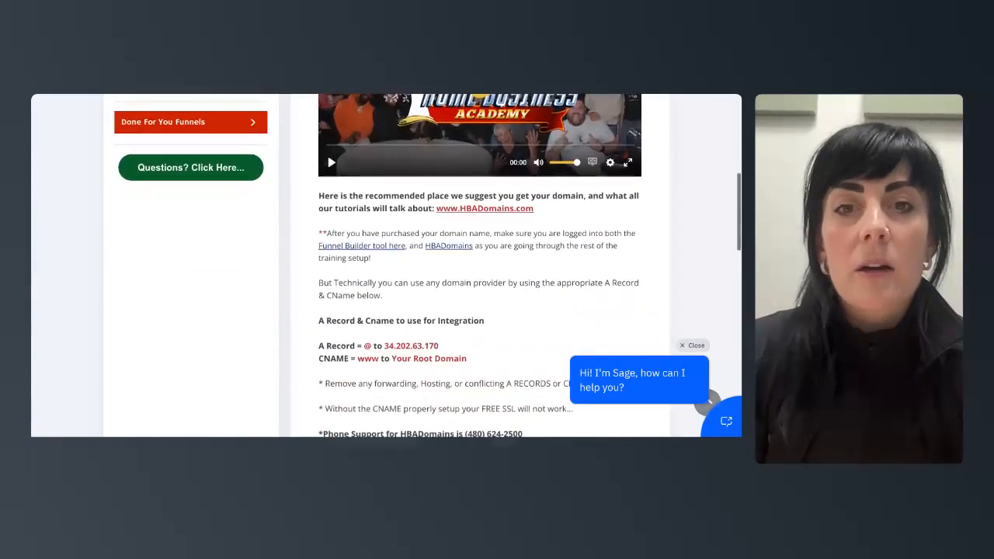
pyautogui.scroll(-2, 439, 273)
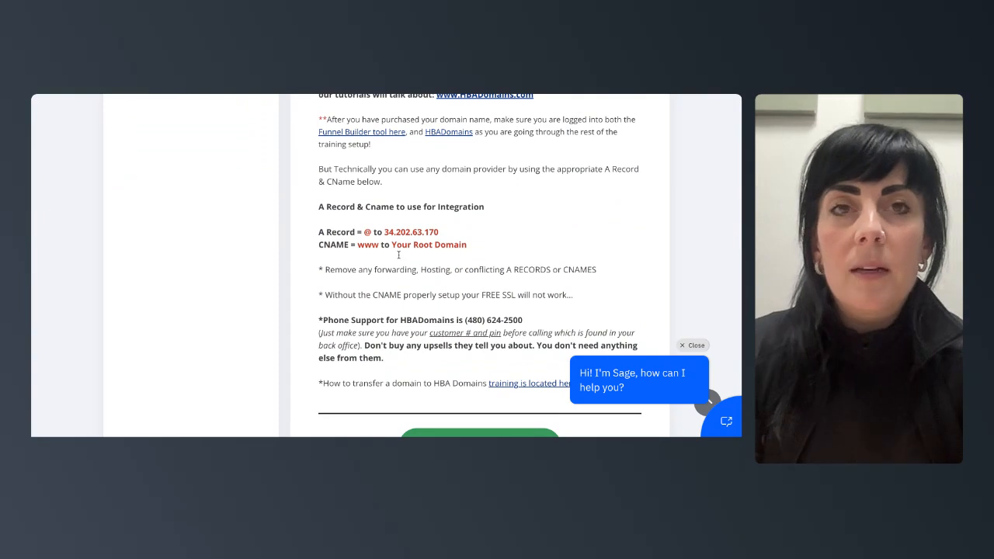
pyautogui.scroll(-4, 398, 255)
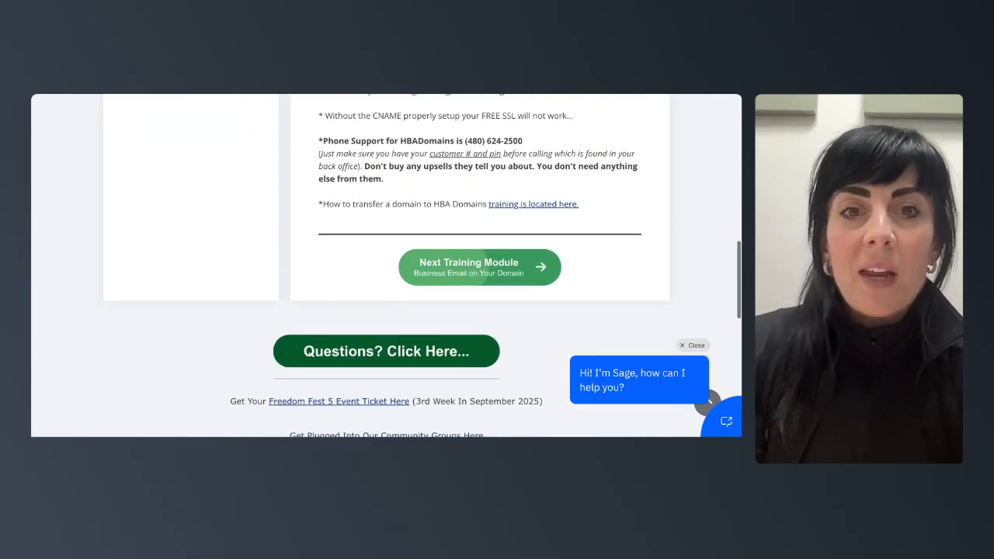
pyautogui.scroll(15, 448, 215)
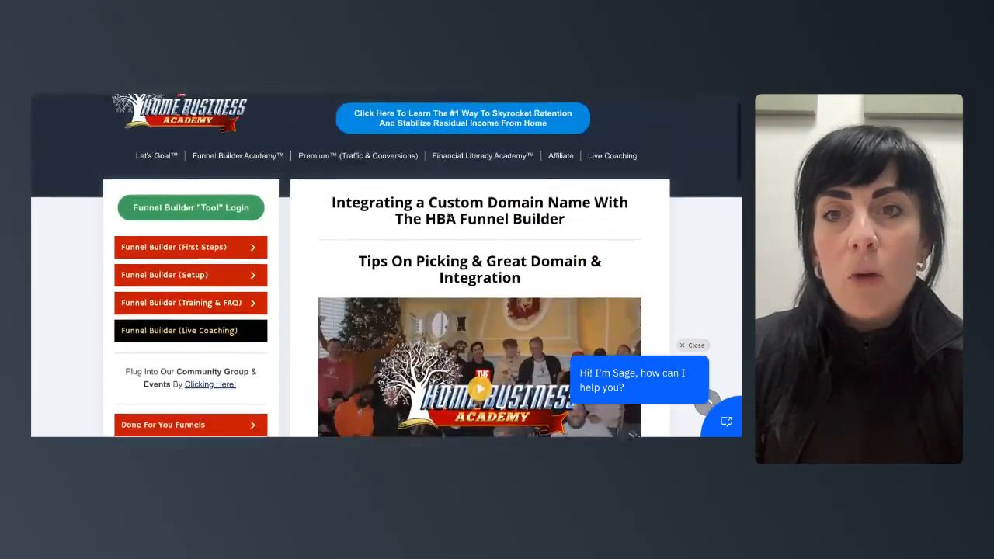
# - Browse the Done For You Funnels and Funnel Builder (Training & FAQ) lesson lists in the sidebar
pyautogui.moveTo(230, 288)
pyautogui.scroll(-4, 231, 305)
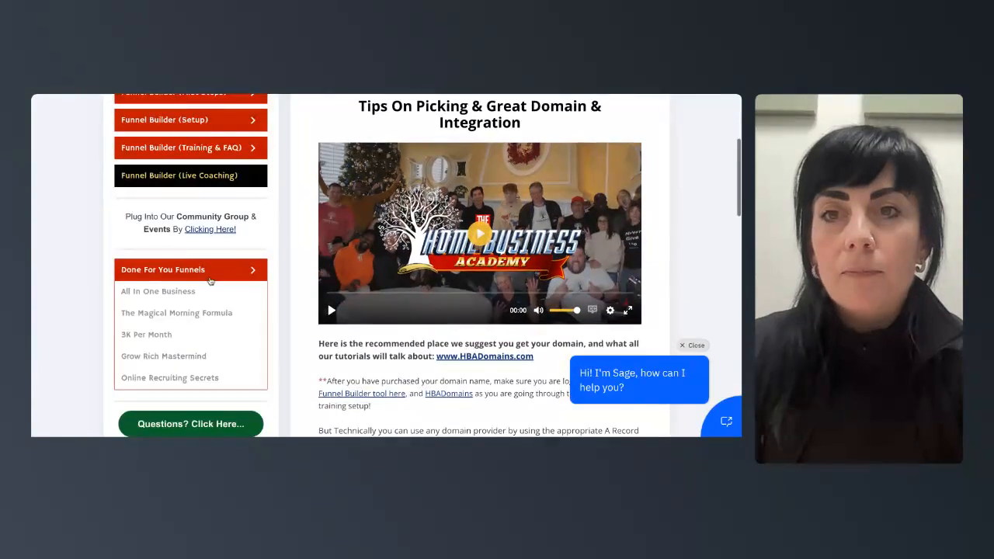
pyautogui.moveTo(187, 158)
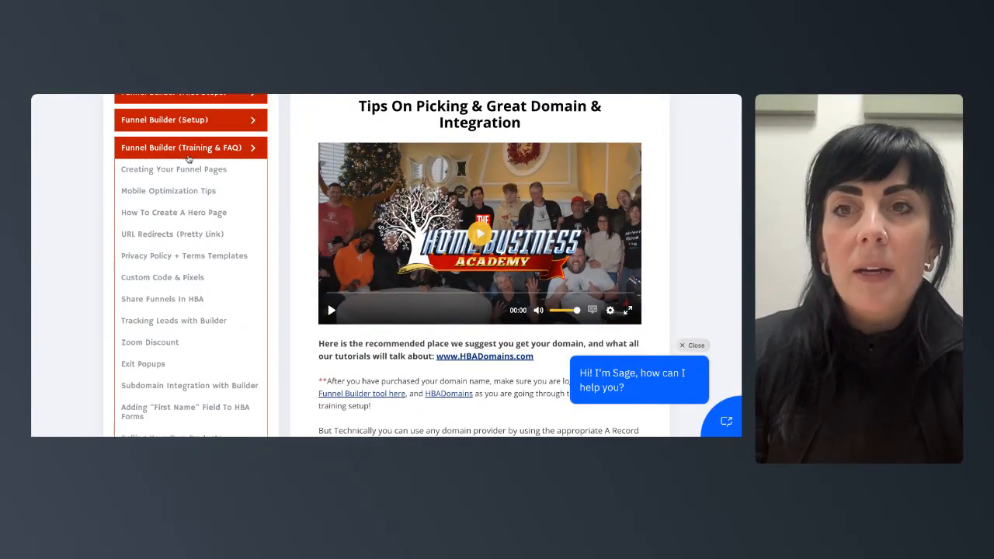
pyautogui.moveTo(185, 123)
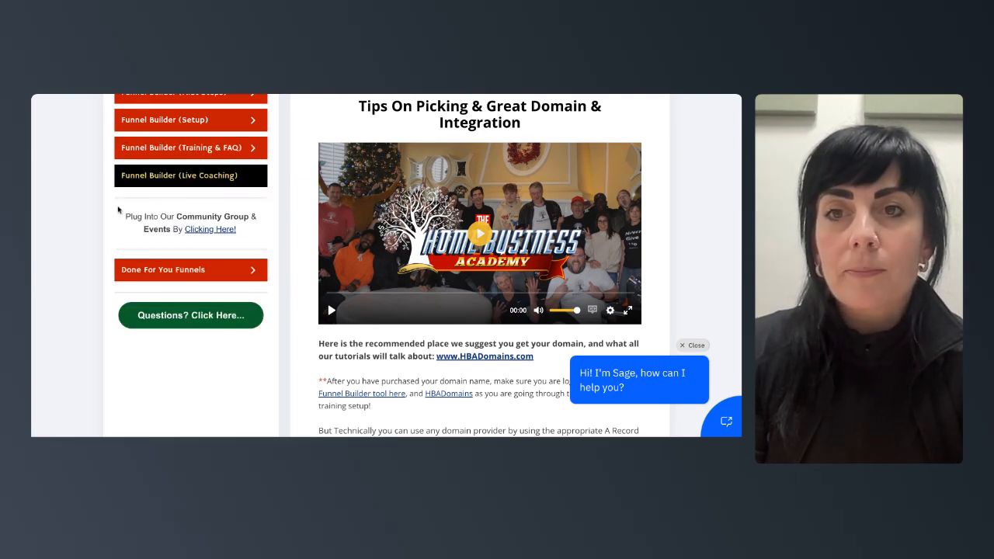
pyautogui.moveTo(157, 162)
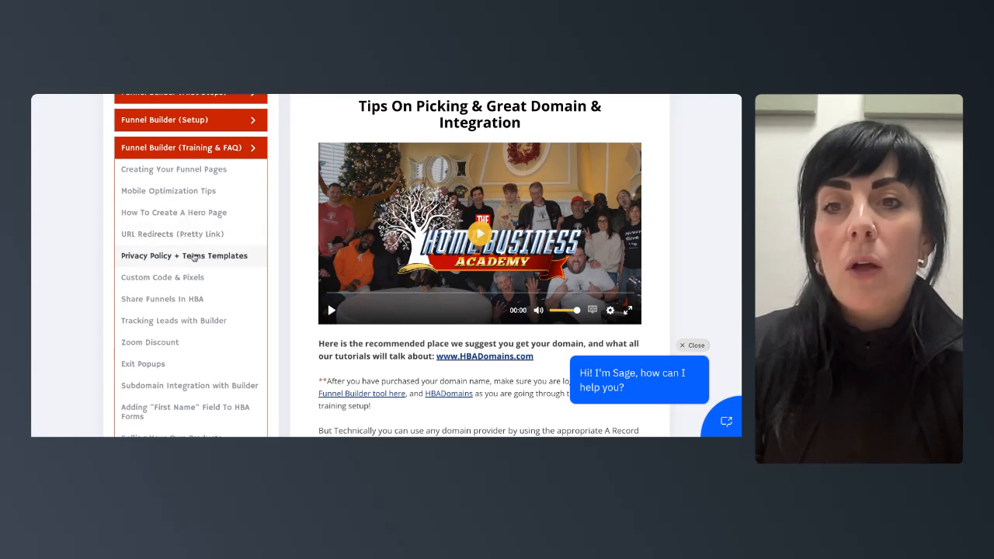
pyautogui.scroll(-3, 193, 257)
pyautogui.scroll(-3, 184, 169)
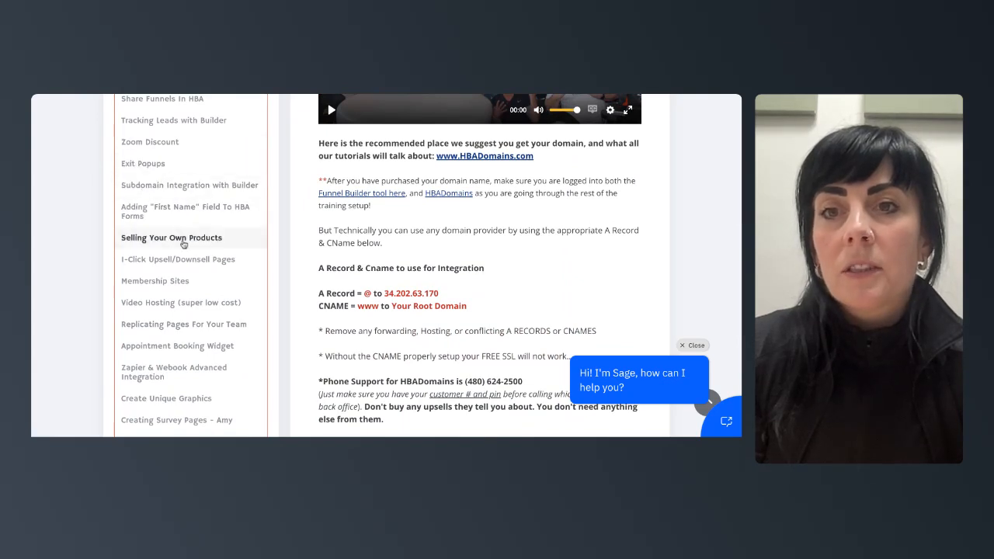
pyautogui.scroll(-3, 184, 243)
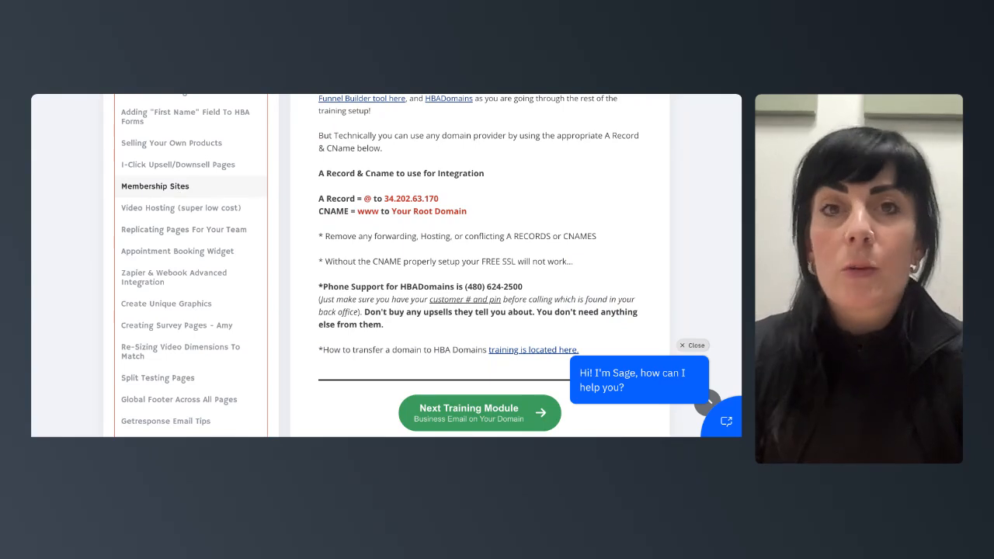
pyautogui.scroll(-2, 184, 231)
pyautogui.scroll(-1, 183, 232)
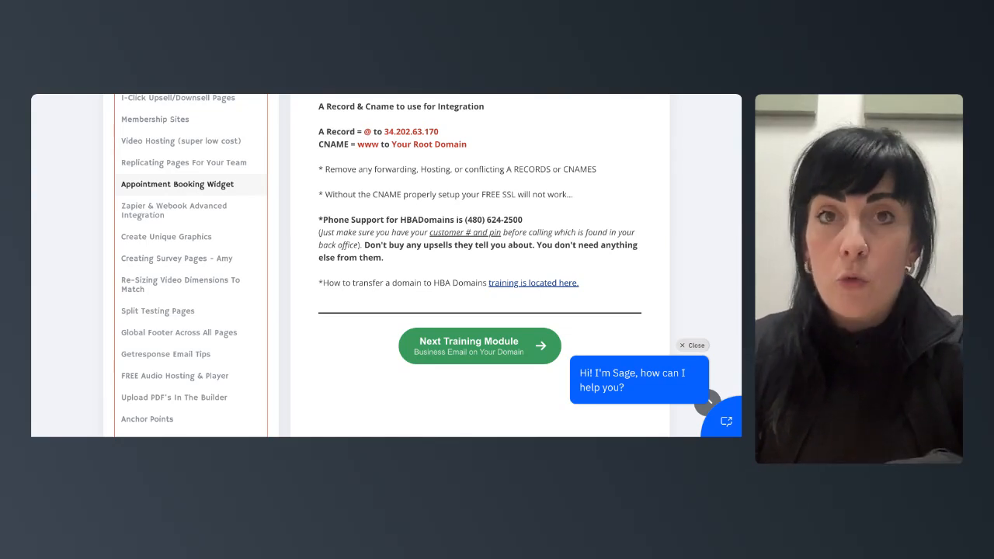
pyautogui.scroll(1, 479, 264)
pyautogui.scroll(10, 215, 199)
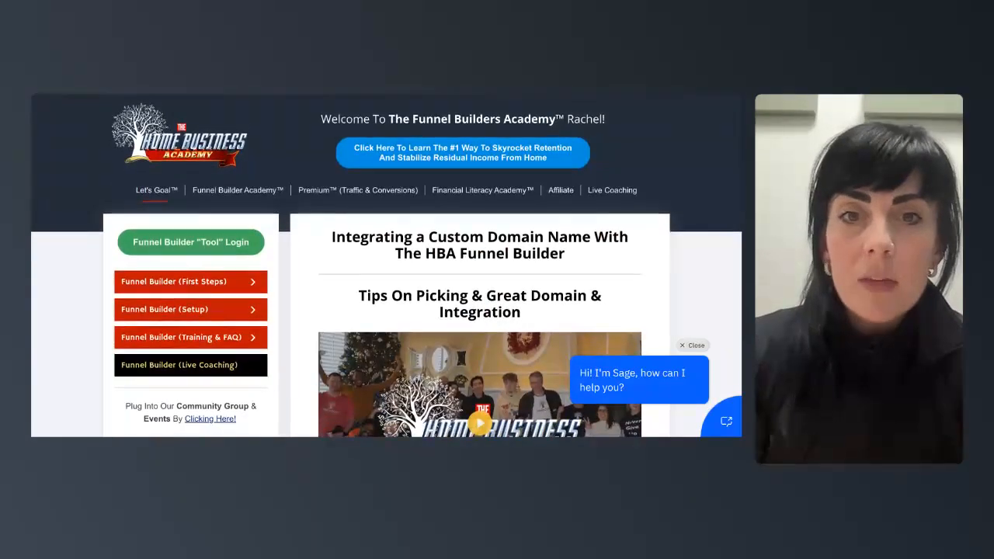
# - Review the domain lesson's recommended registrar link and DNS record settings again
pyautogui.scroll(-1, 214, 260)
pyautogui.moveTo(213, 264)
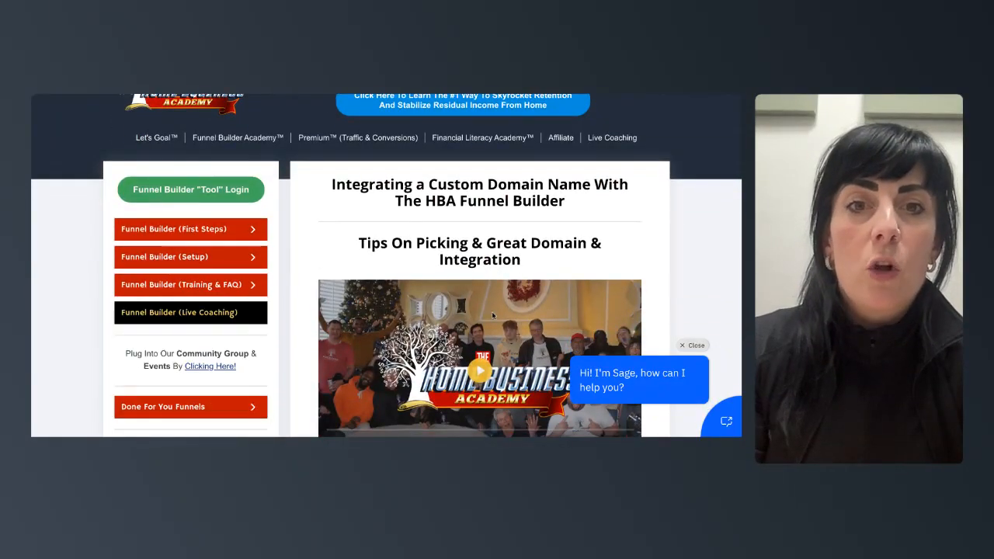
pyautogui.scroll(-3, 402, 293)
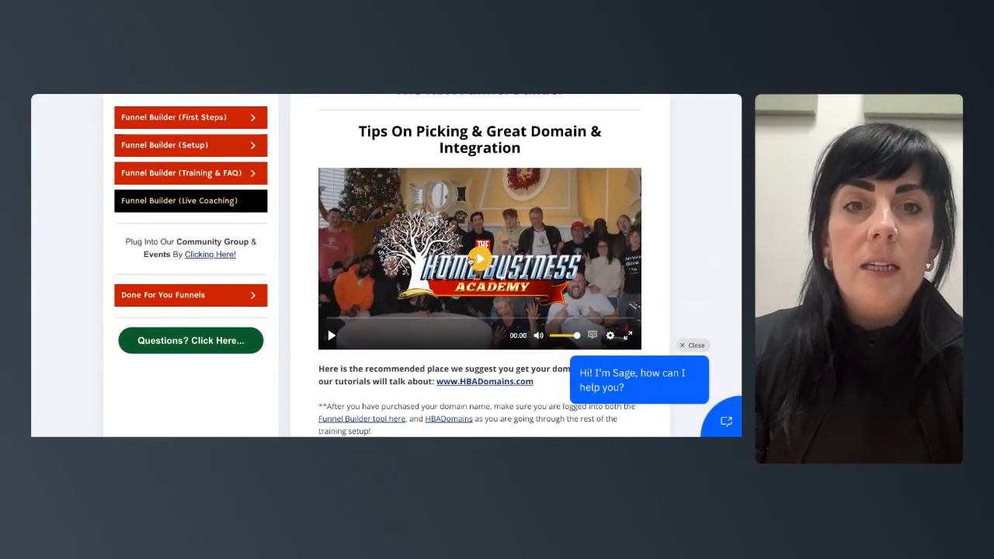
pyautogui.scroll(-4, 491, 288)
pyautogui.scroll(7, 491, 292)
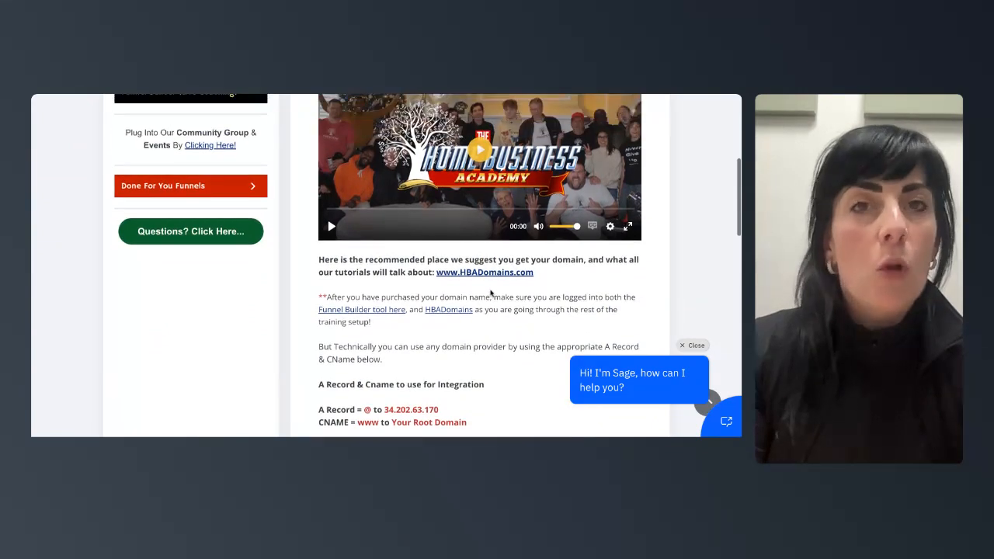
pyautogui.scroll(2, 491, 292)
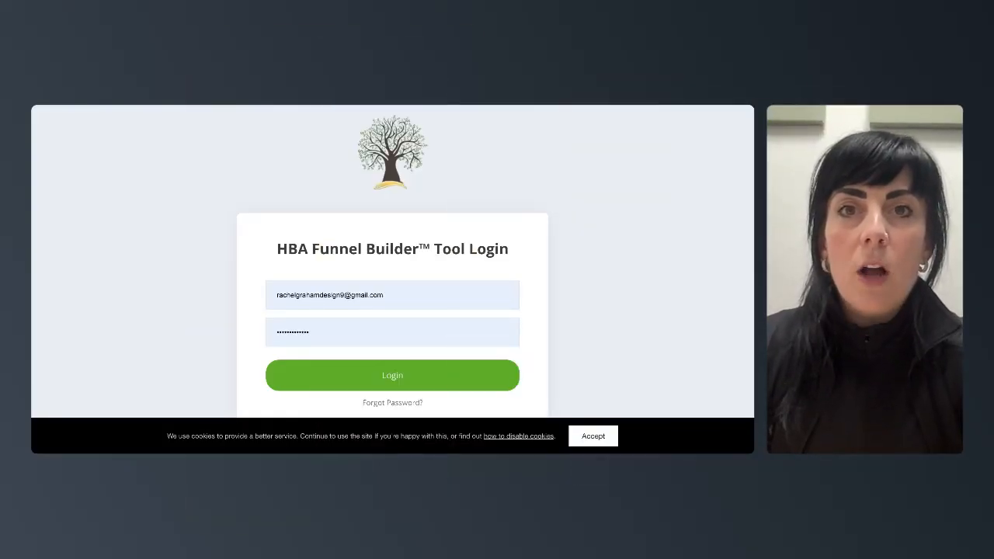
# - Log in to the HBA Funnel Builder tool and open the funnel steps overview
pyautogui.click(387, 379)
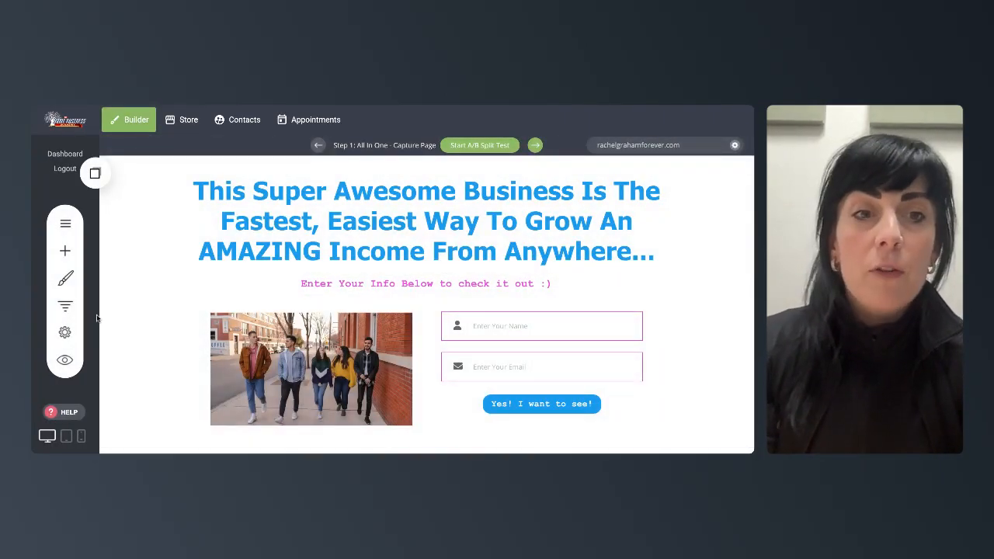
pyautogui.click(66, 305)
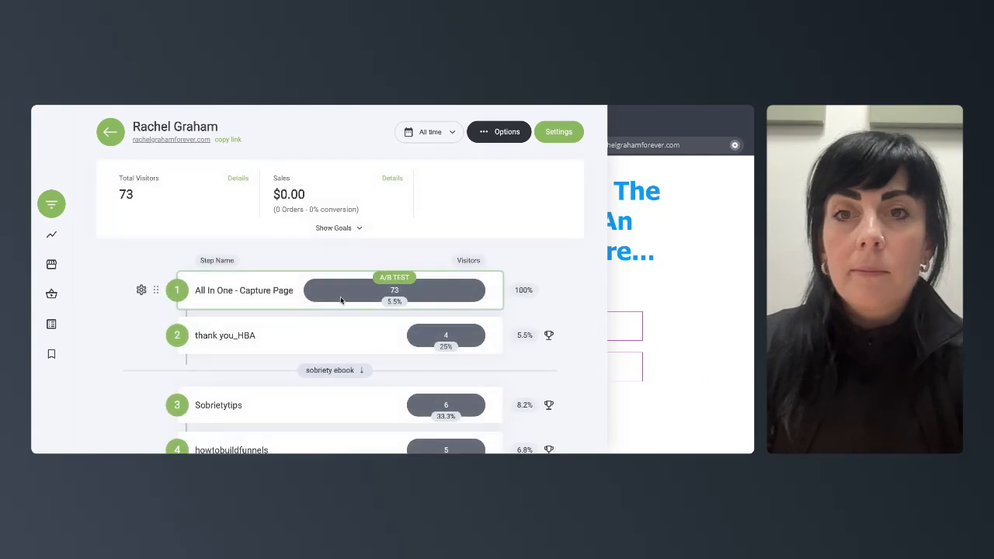
pyautogui.scroll(-5, 340, 299)
pyautogui.scroll(5, 342, 295)
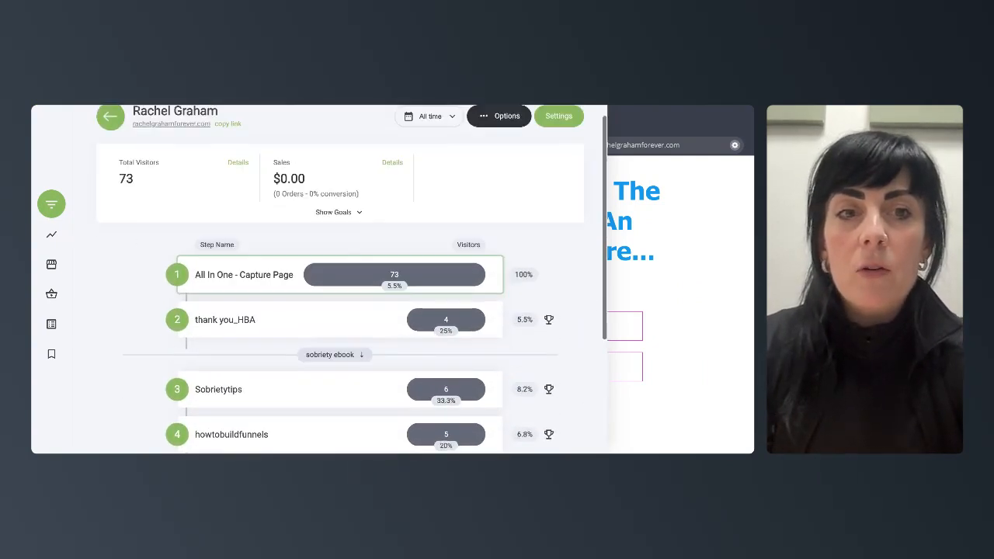
pyautogui.scroll(1, 199, 298)
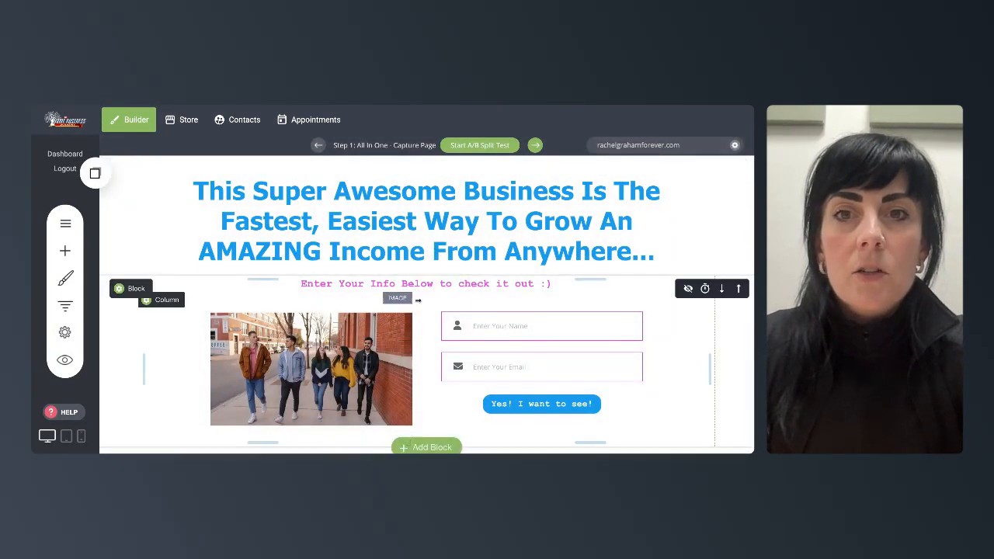
# - Scroll through the All In One - Capture Page in the builder to examine its sections
pyautogui.scroll(-3, 530, 263)
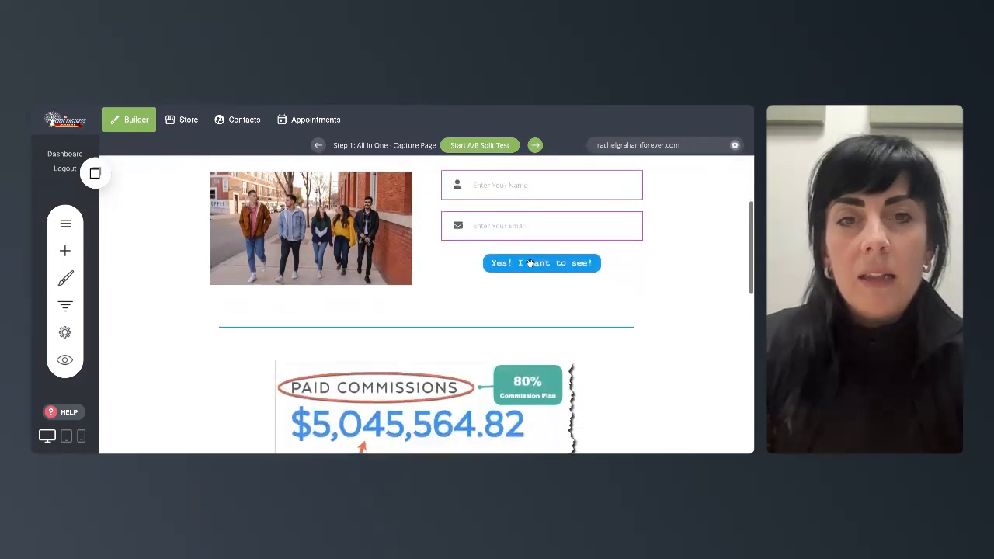
pyautogui.scroll(-1, 426, 303)
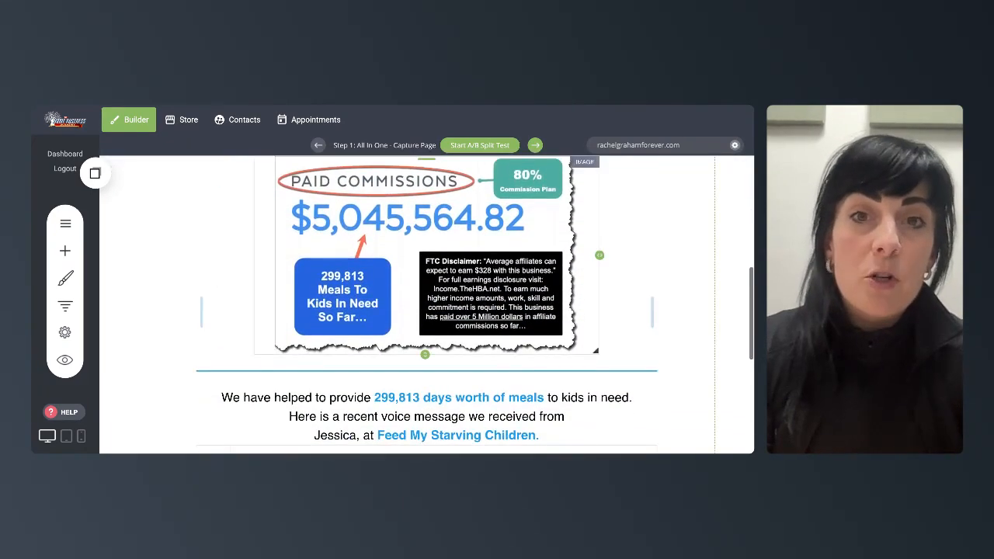
pyautogui.scroll(-3, 426, 302)
pyautogui.scroll(15, 502, 221)
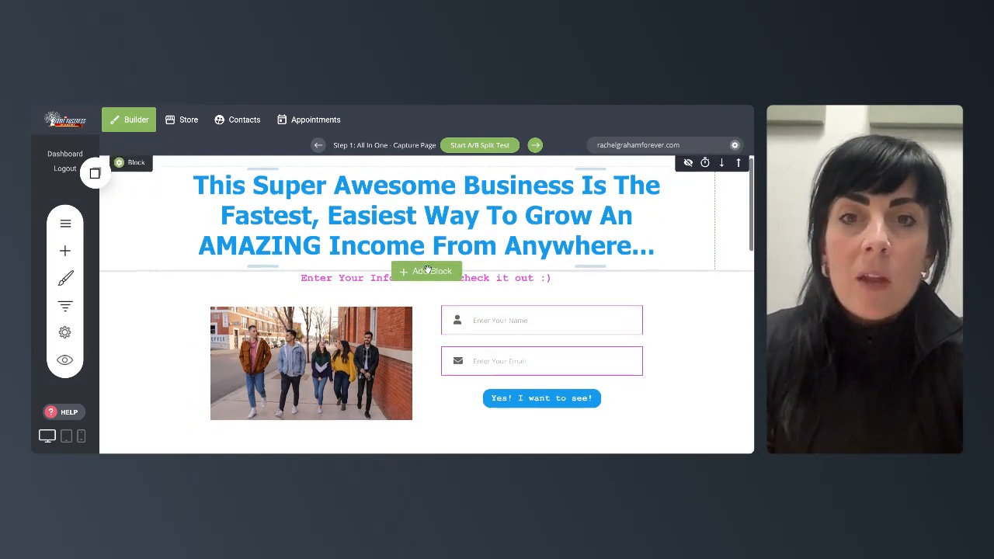
pyautogui.scroll(-1, 505, 284)
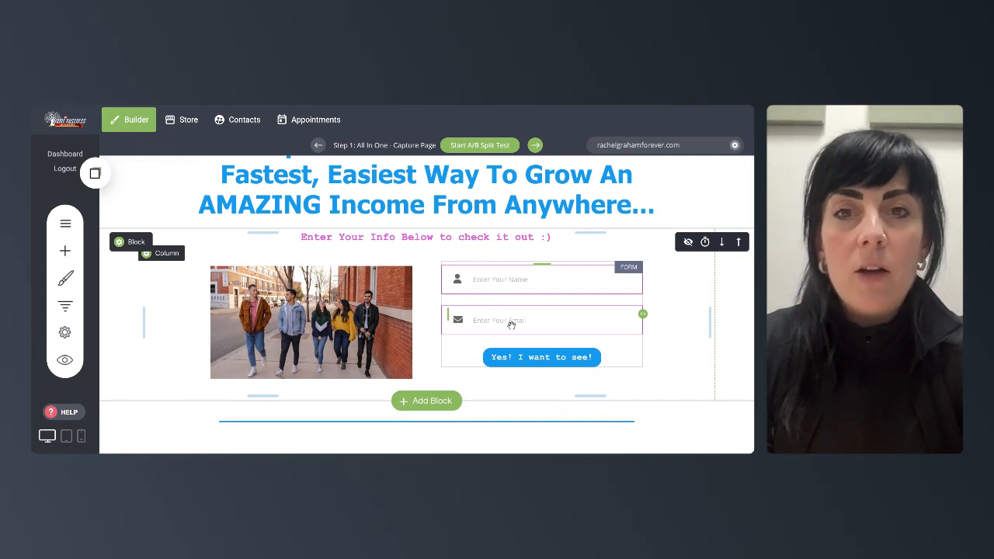
pyautogui.scroll(-1, 512, 325)
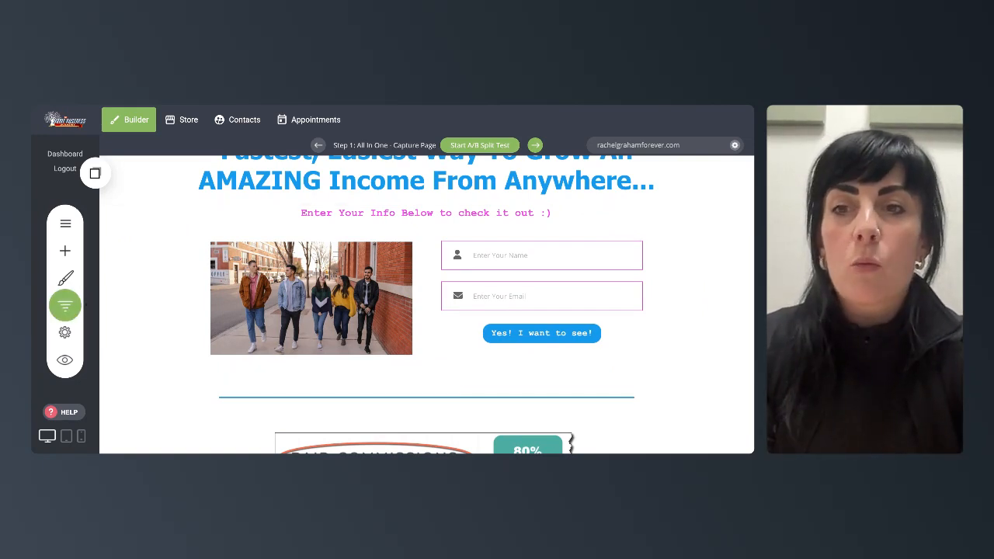
# - Open the funnel steps list and switch to the thank you_HBA step page
pyautogui.click(66, 305)
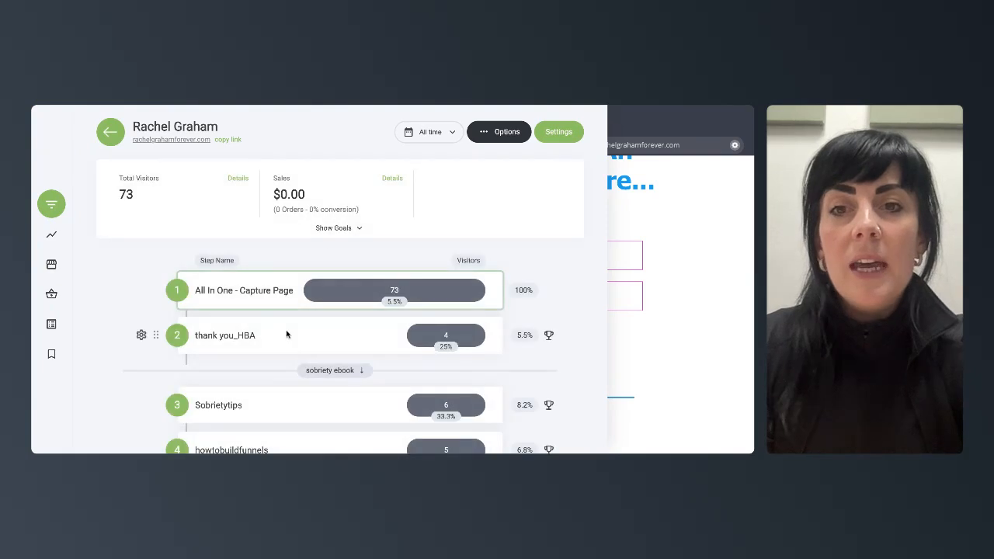
pyautogui.click(263, 338)
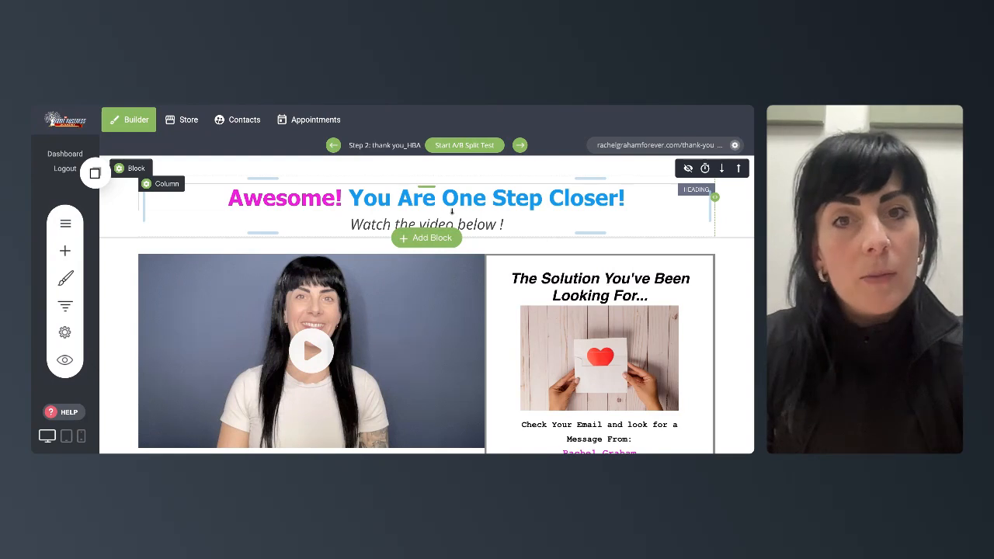
pyautogui.scroll(-1, 463, 318)
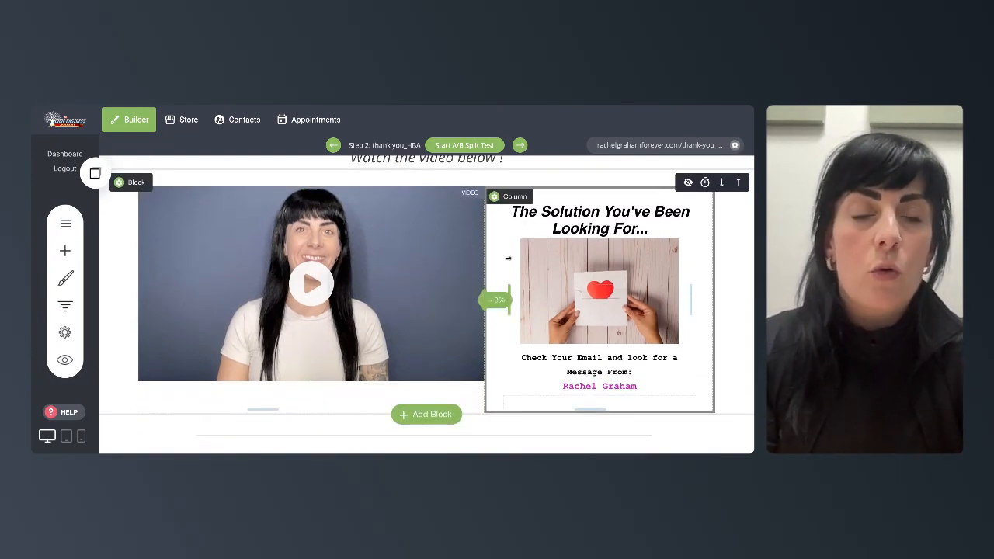
# - Scroll through the thank you_HBA page to examine its video, message and bio sections
pyautogui.scroll(-1, 606, 249)
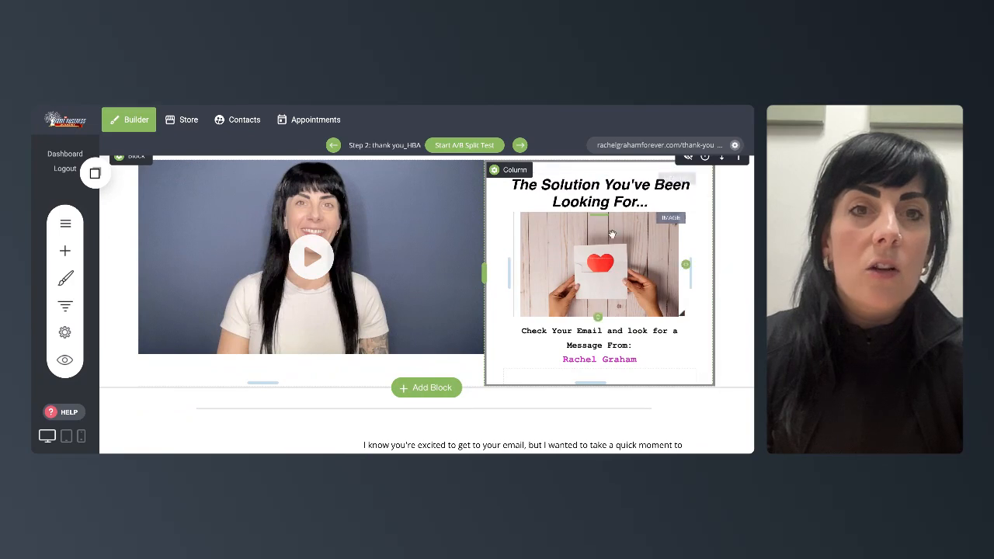
pyautogui.scroll(-2, 598, 257)
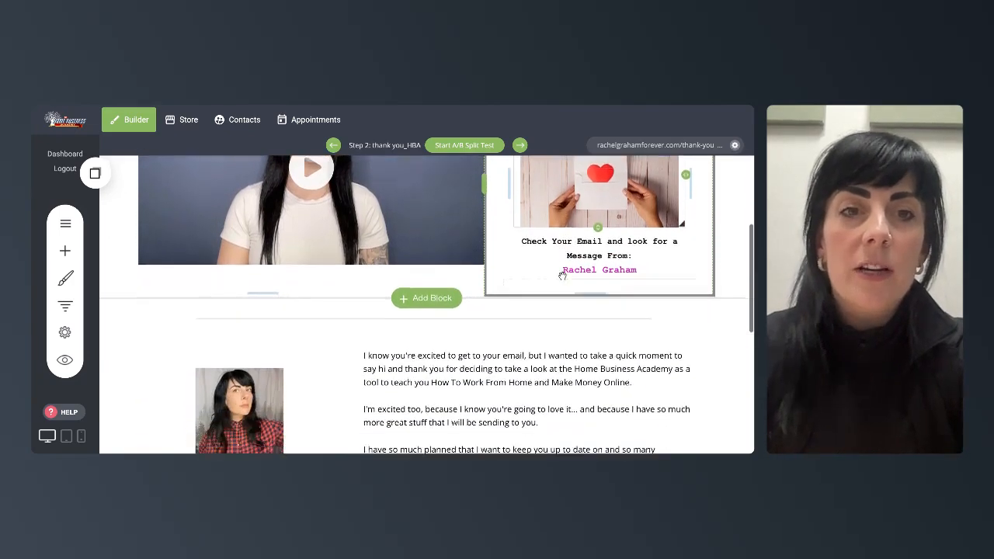
pyautogui.scroll(-1, 561, 276)
pyautogui.scroll(-2, 651, 273)
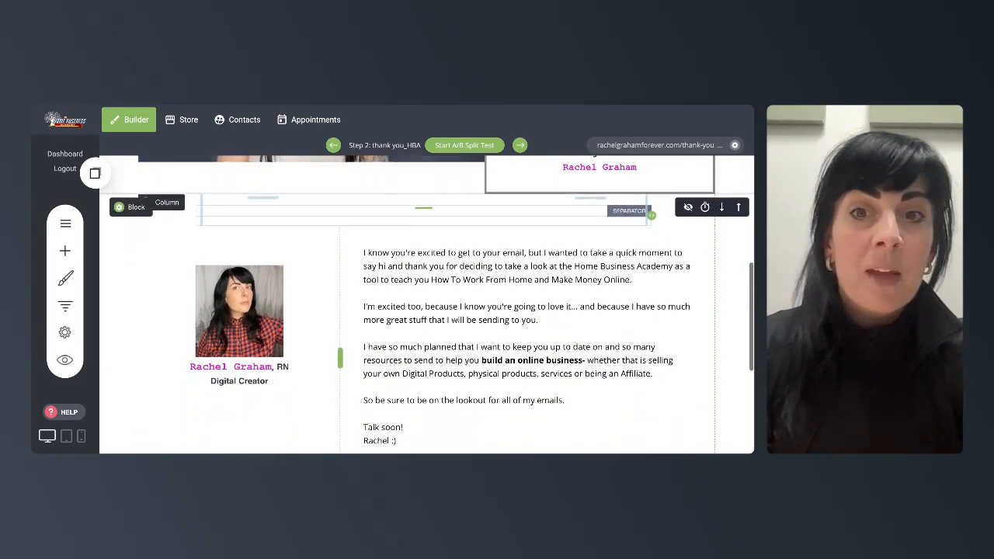
pyautogui.scroll(-4, 443, 274)
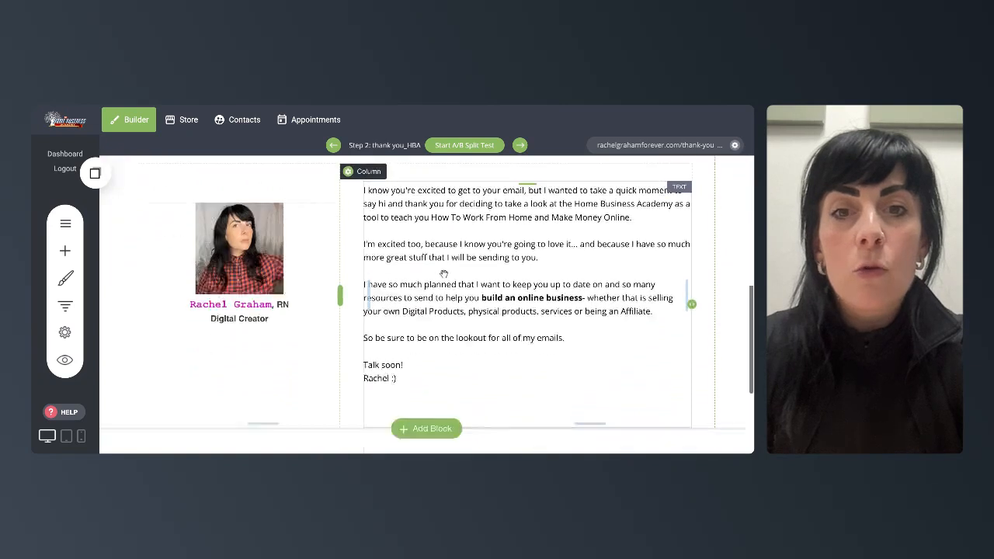
pyautogui.scroll(10, 443, 274)
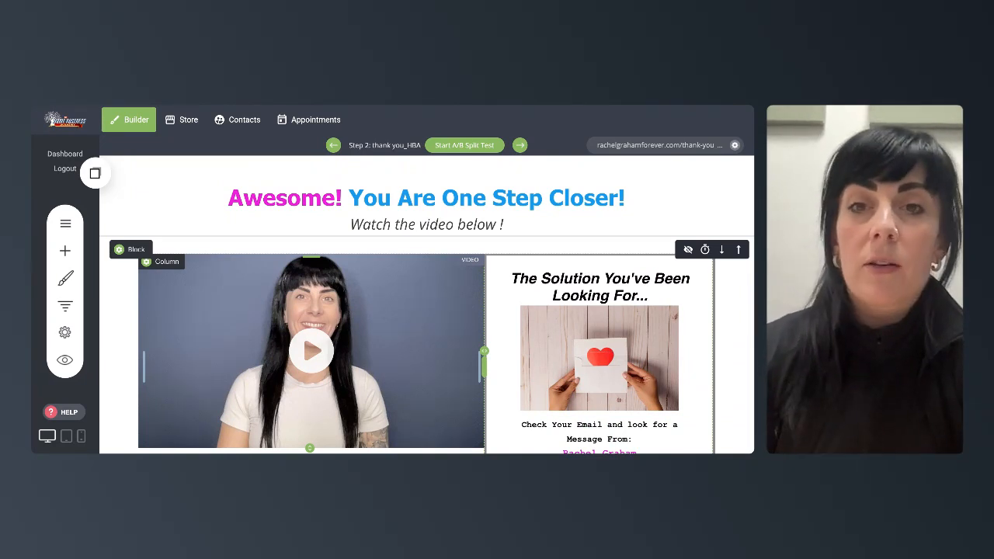
# - Switch to the Glutenfree funnel step and scroll through its capture page
pyautogui.click(65, 305)
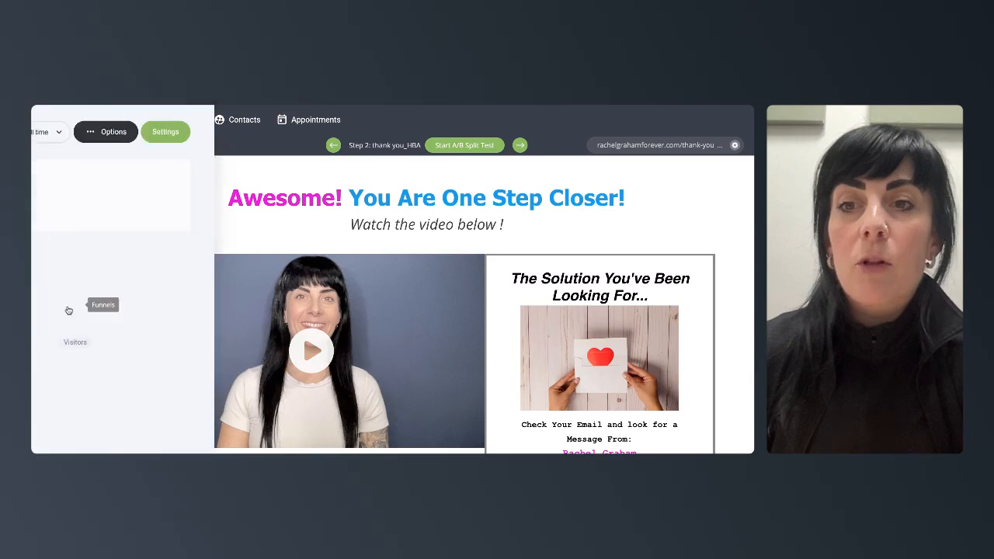
pyautogui.scroll(-5, 284, 282)
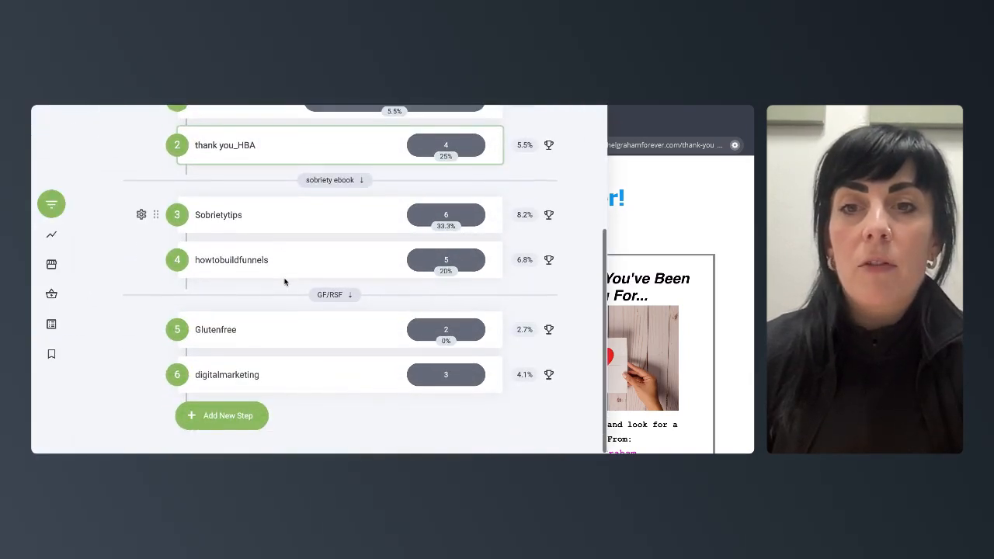
pyautogui.click(215, 333)
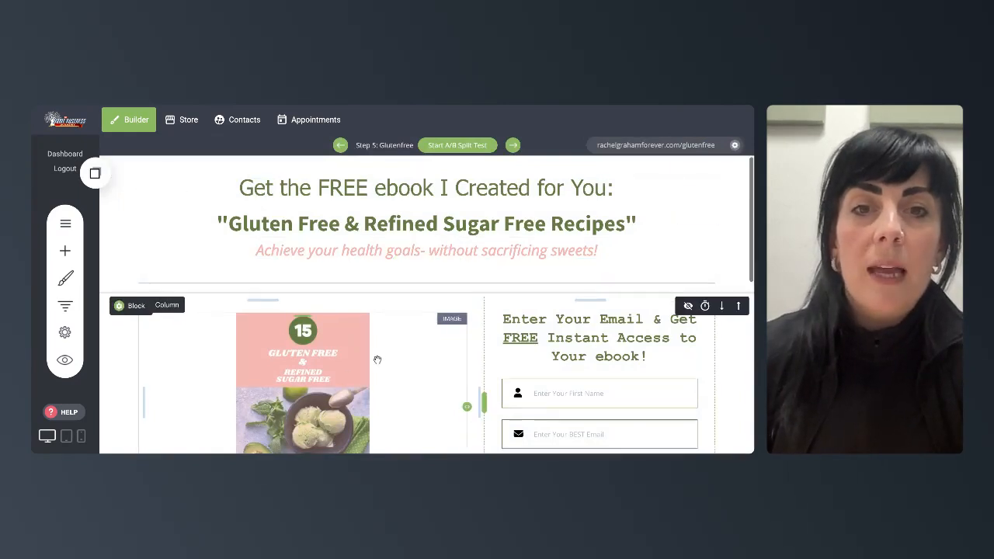
pyautogui.scroll(-1, 377, 360)
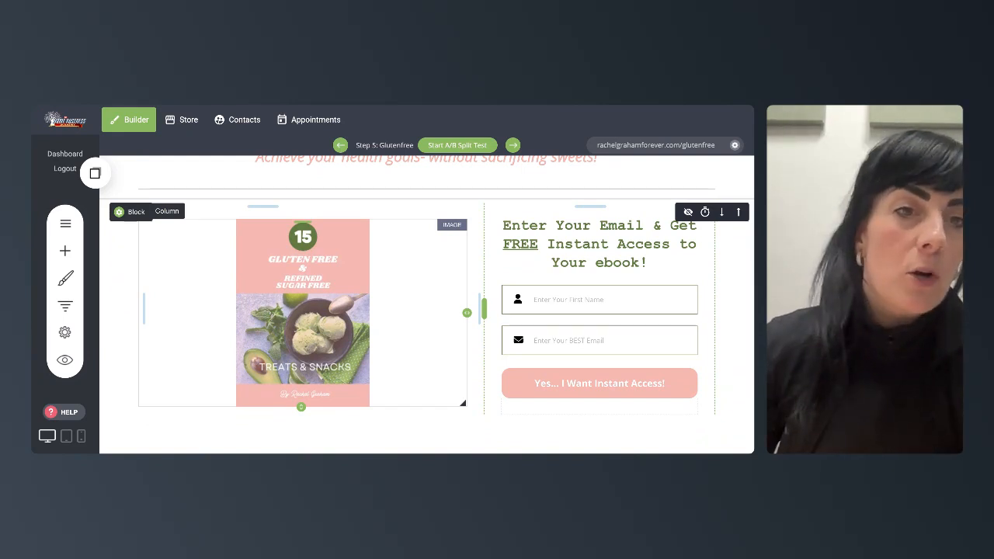
pyautogui.scroll(1, 476, 269)
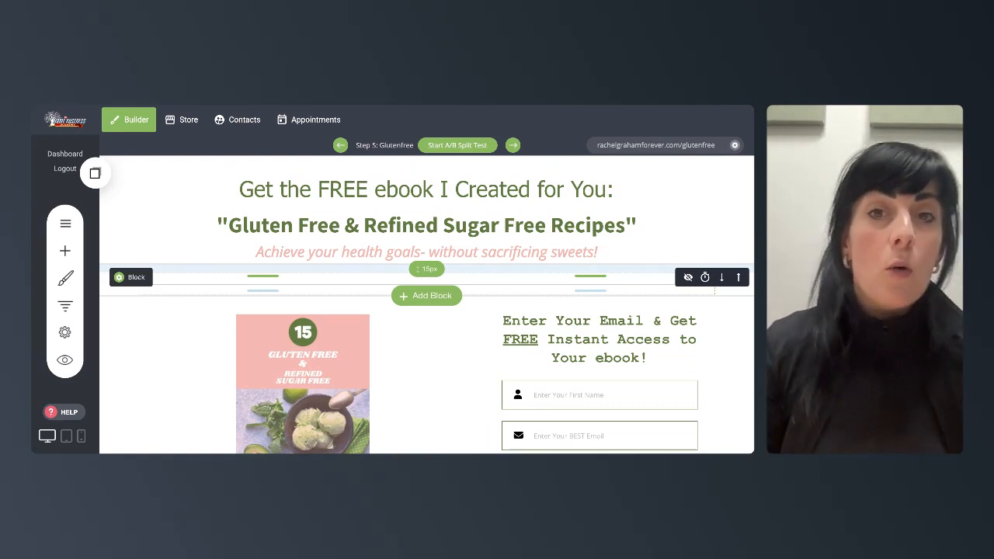
pyautogui.scroll(-2, 427, 303)
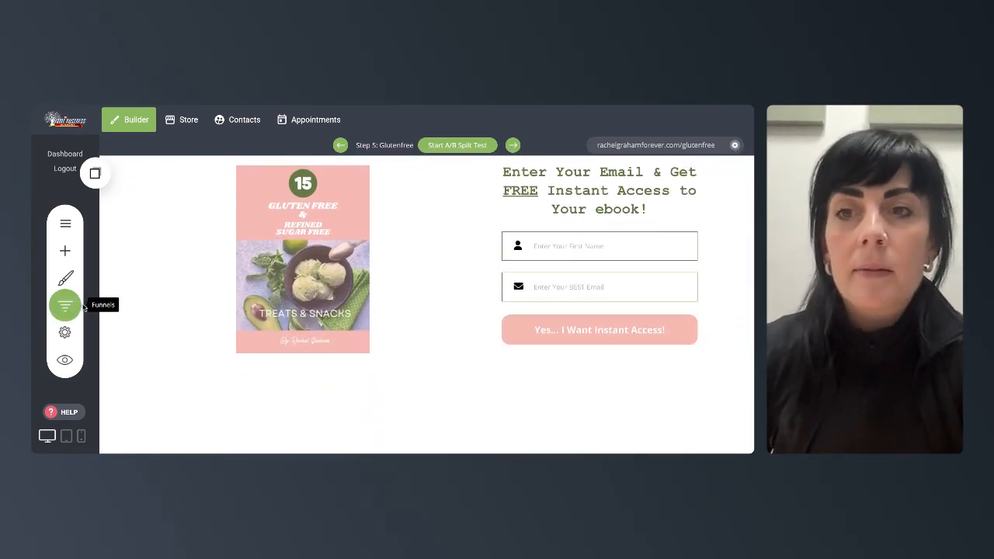
# - Open the funnel steps list and switch to the digitalmarketing step page
pyautogui.click(66, 306)
pyautogui.scroll(-3, 262, 356)
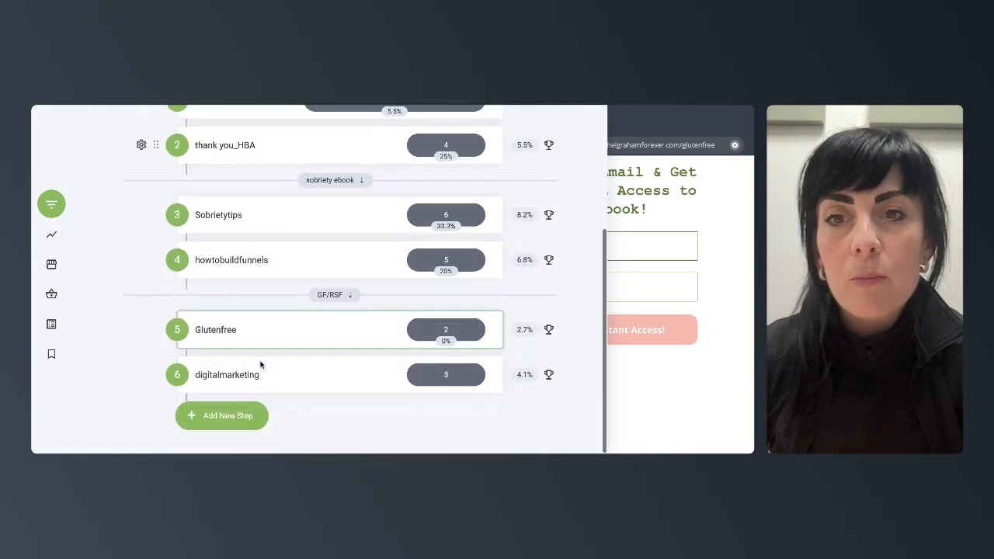
pyautogui.click(226, 374)
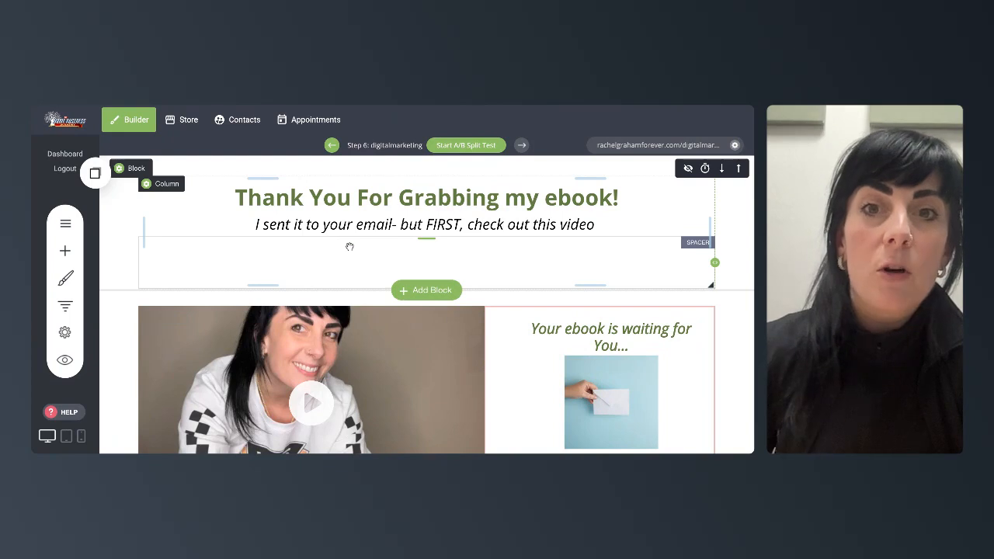
# - Scroll through the digitalmarketing page to examine its video, message and call-to-action button
pyautogui.scroll(-3, 349, 246)
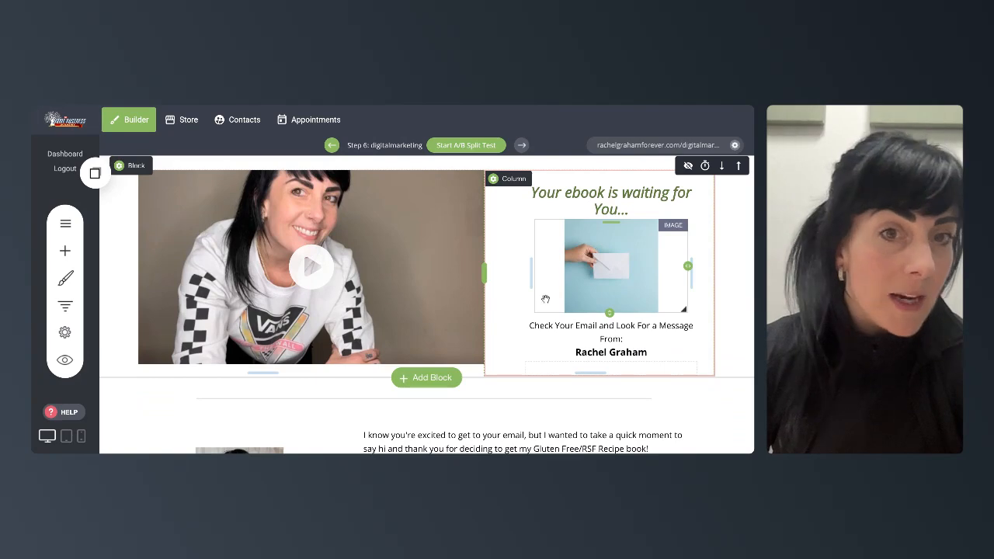
pyautogui.scroll(-3, 546, 300)
pyautogui.scroll(-4, 546, 300)
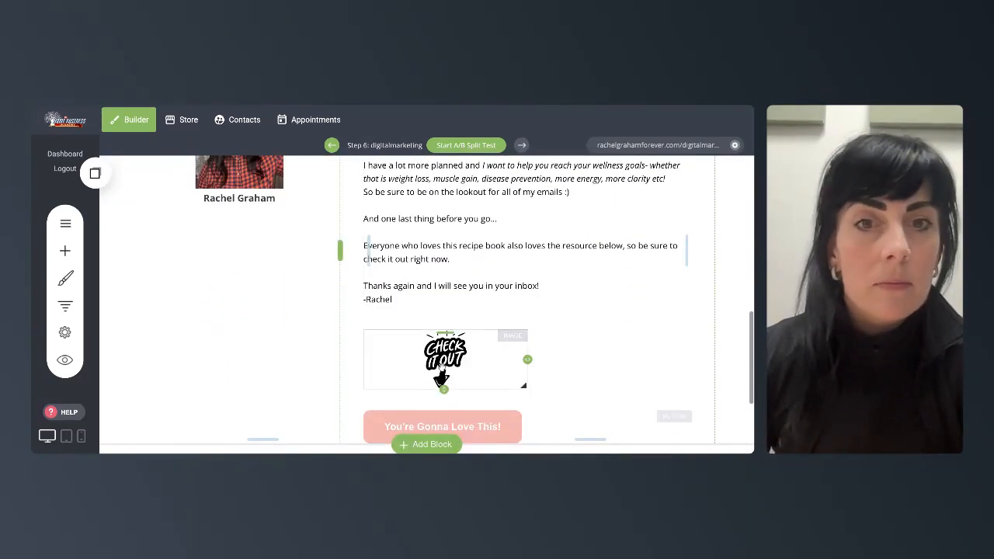
pyautogui.scroll(-2, 265, 305)
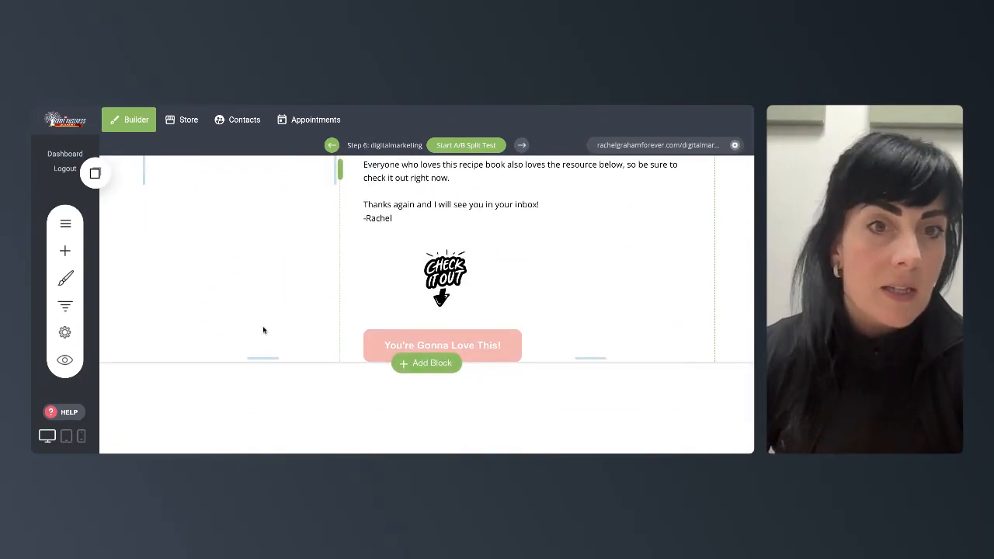
pyautogui.scroll(10, 263, 330)
pyautogui.scroll(-5, 263, 330)
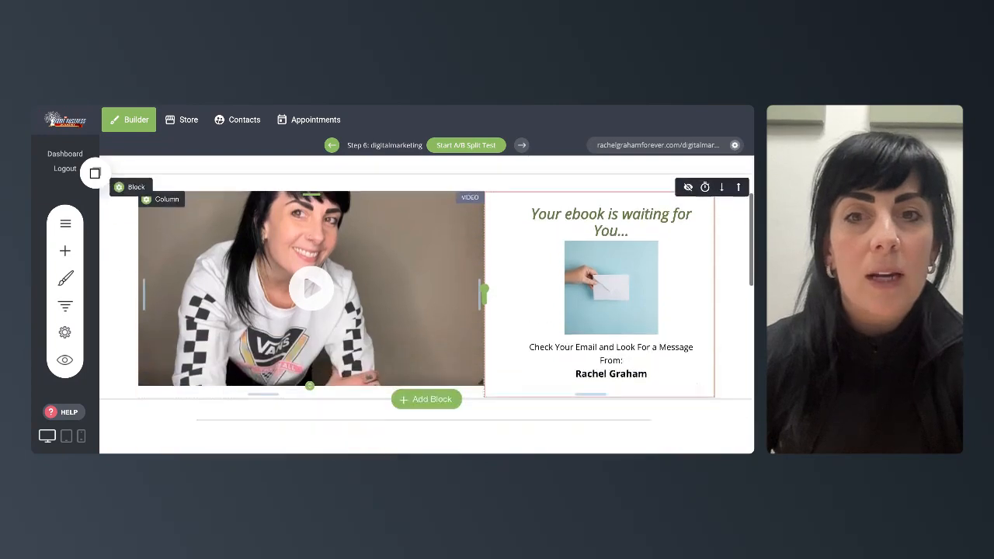
pyautogui.scroll(-3, 264, 330)
pyautogui.scroll(2, 263, 330)
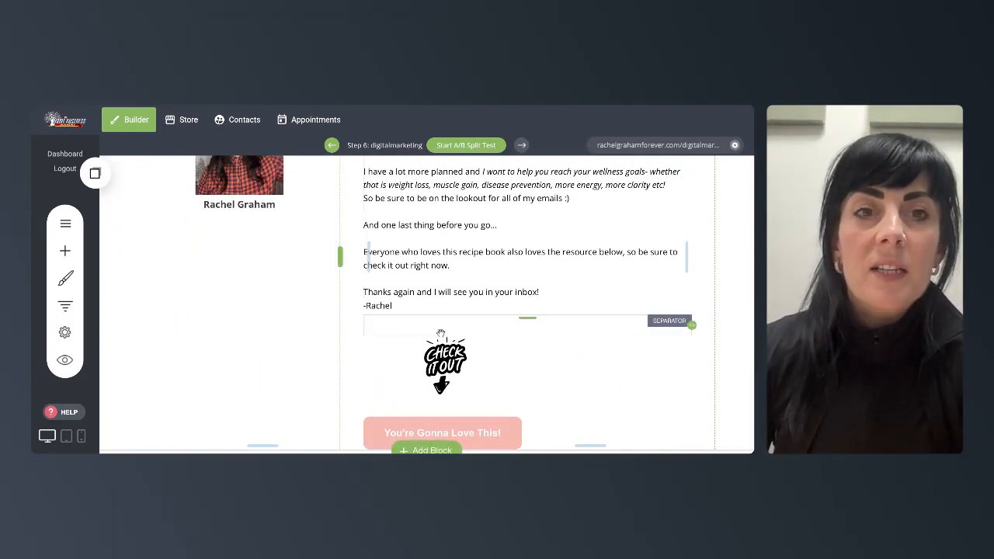
pyautogui.scroll(1, 424, 262)
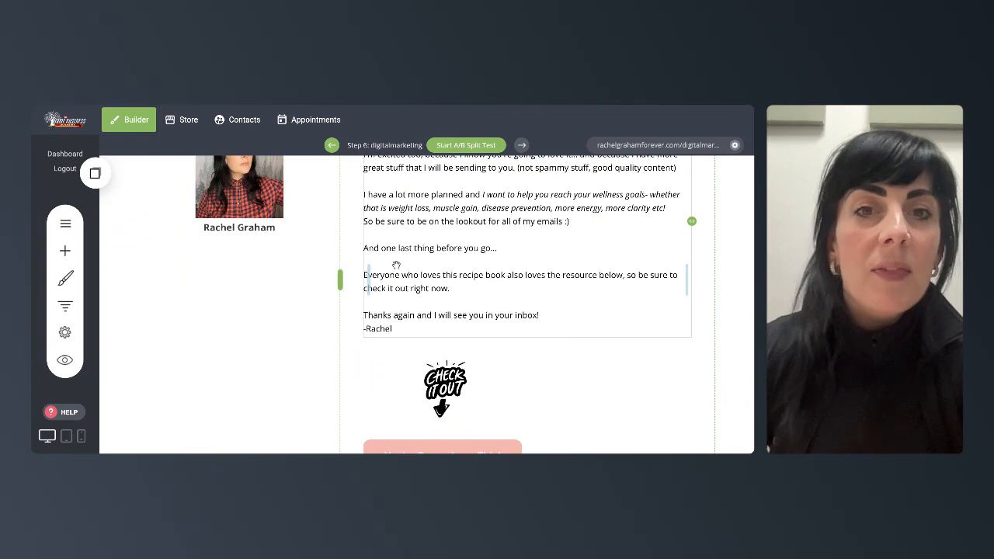
pyautogui.scroll(-1, 396, 266)
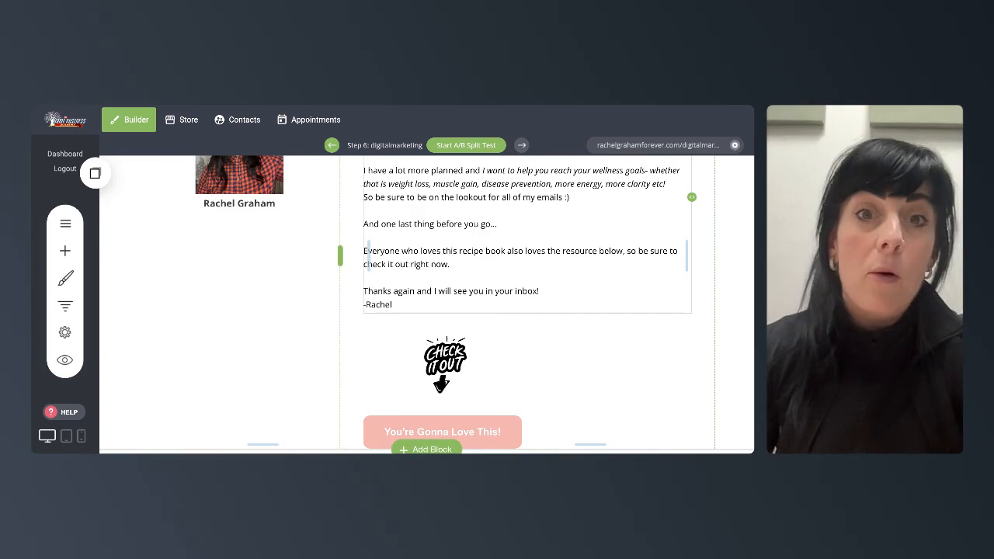
pyautogui.scroll(-4, 461, 324)
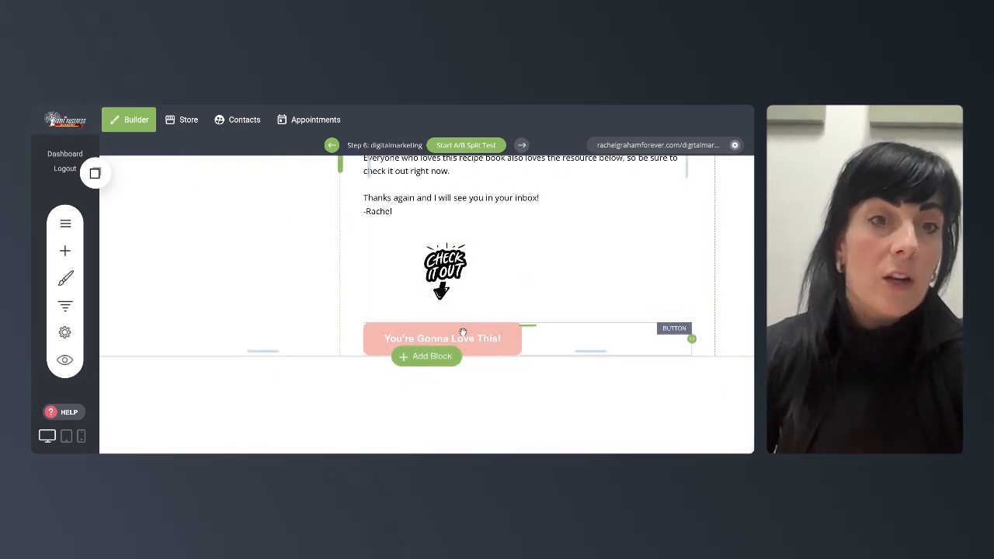
# - Switch to the Sobrietytips funnel step and scroll through its opt-in page
pyautogui.click(65, 306)
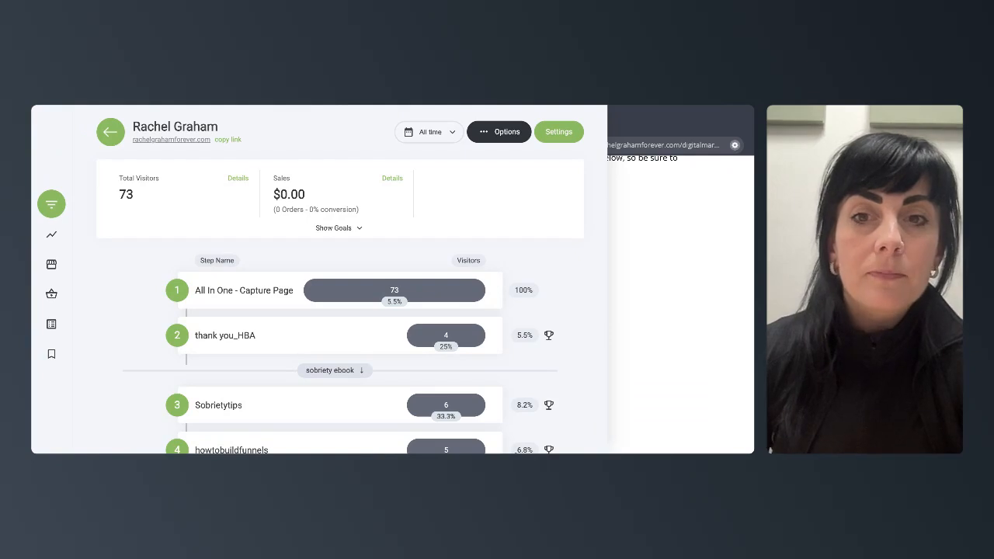
pyautogui.scroll(-4, 340, 452)
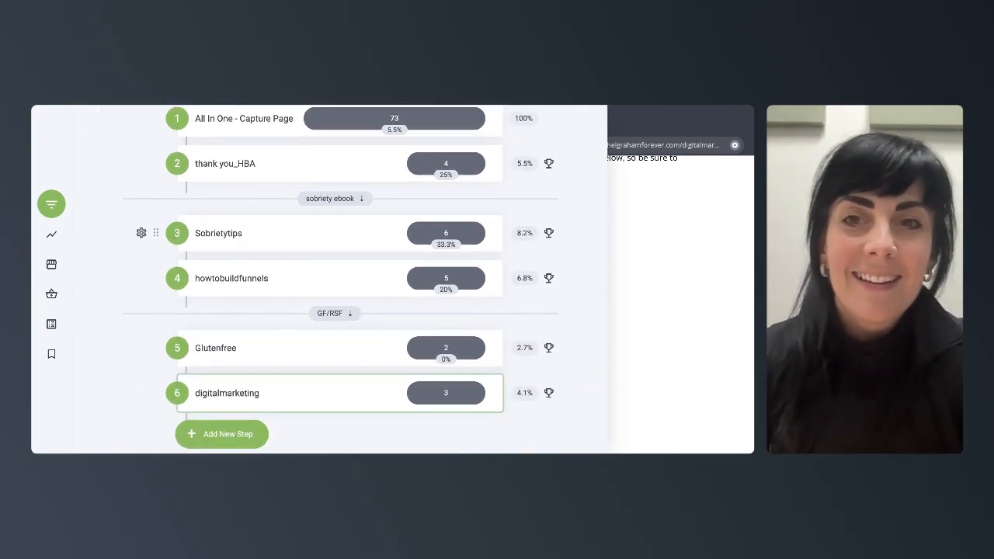
pyautogui.click(247, 235)
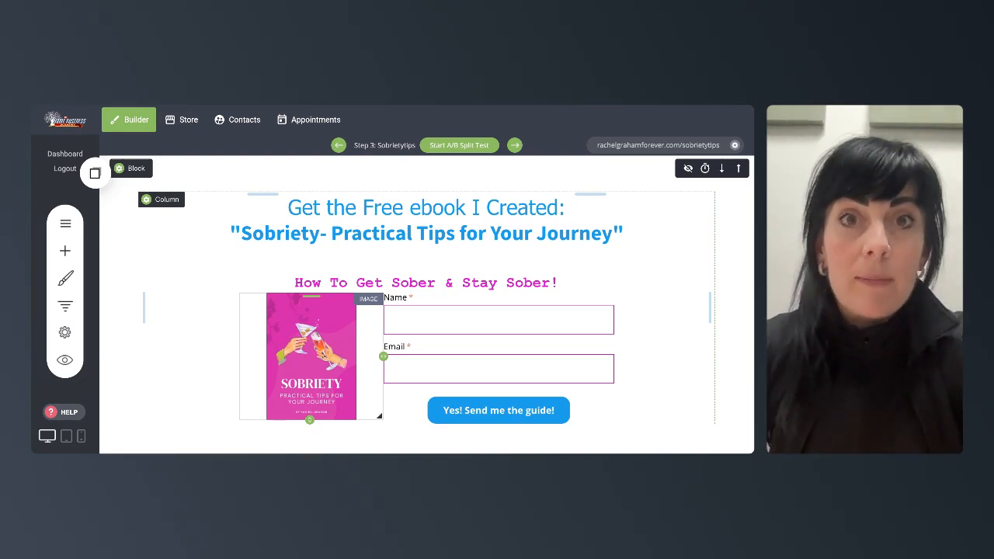
pyautogui.scroll(-3, 426, 303)
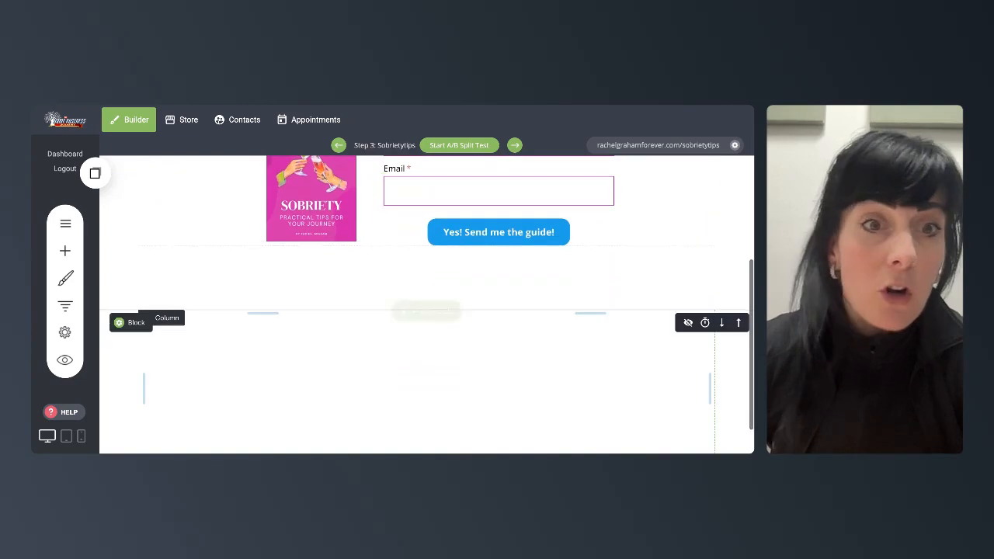
pyautogui.scroll(3, 415, 336)
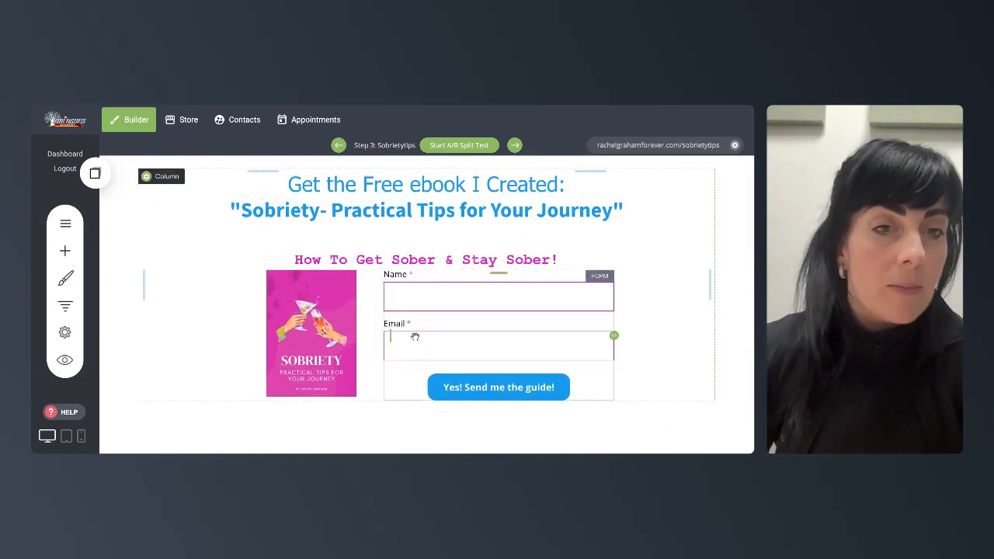
pyautogui.click(66, 308)
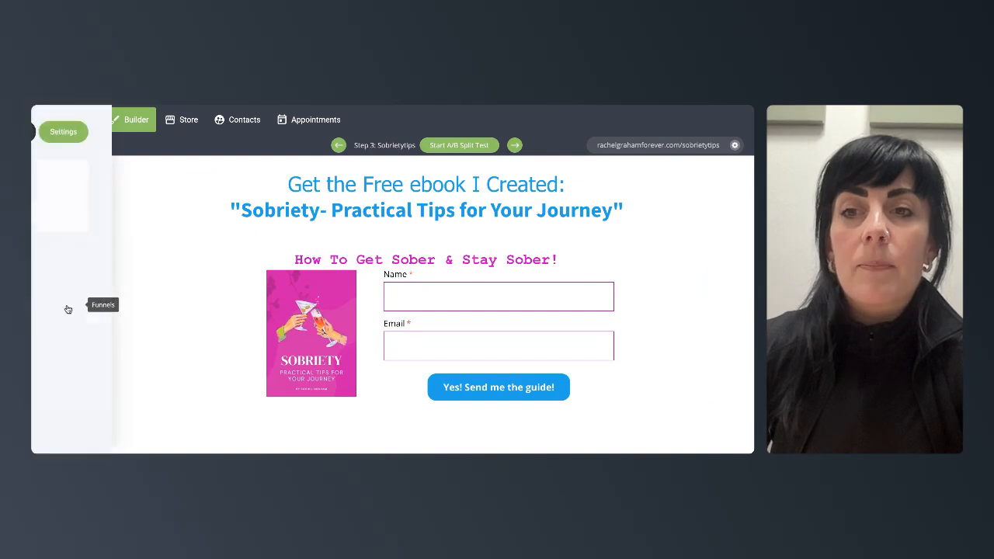
pyautogui.scroll(-3, 285, 291)
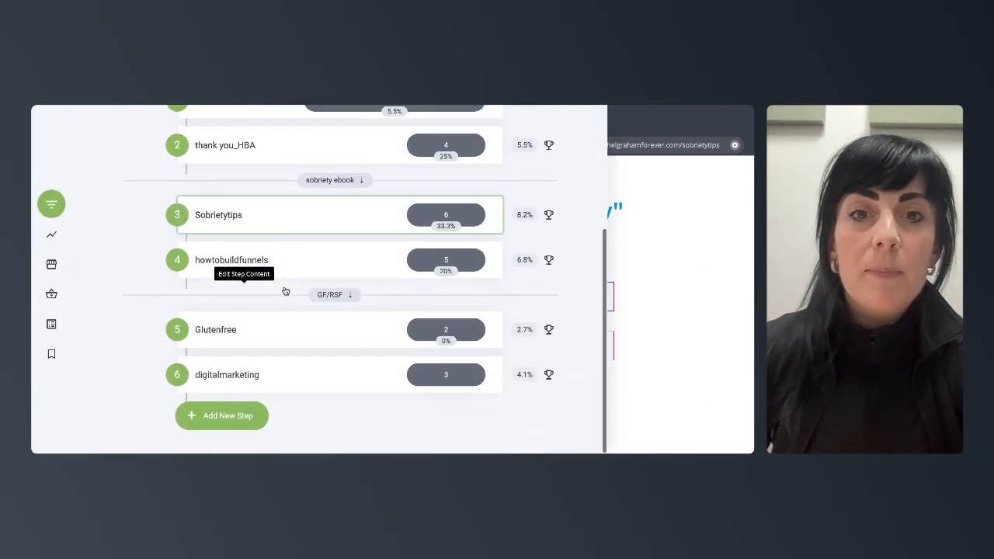
pyautogui.click(661, 217)
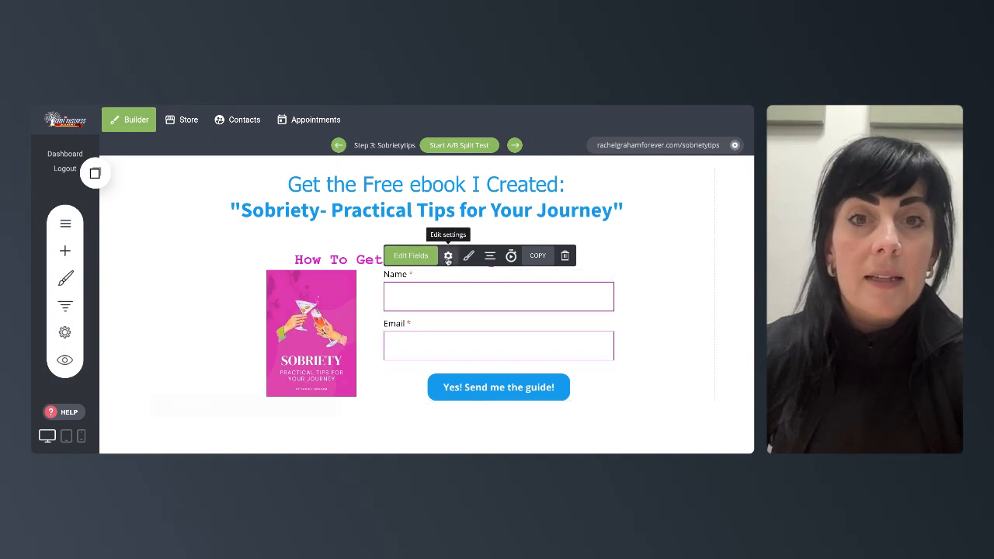
# - Open the opt-in form's settings and confirm the Funnel Builder Tool list in its GetResponse settings
pyautogui.click(448, 255)
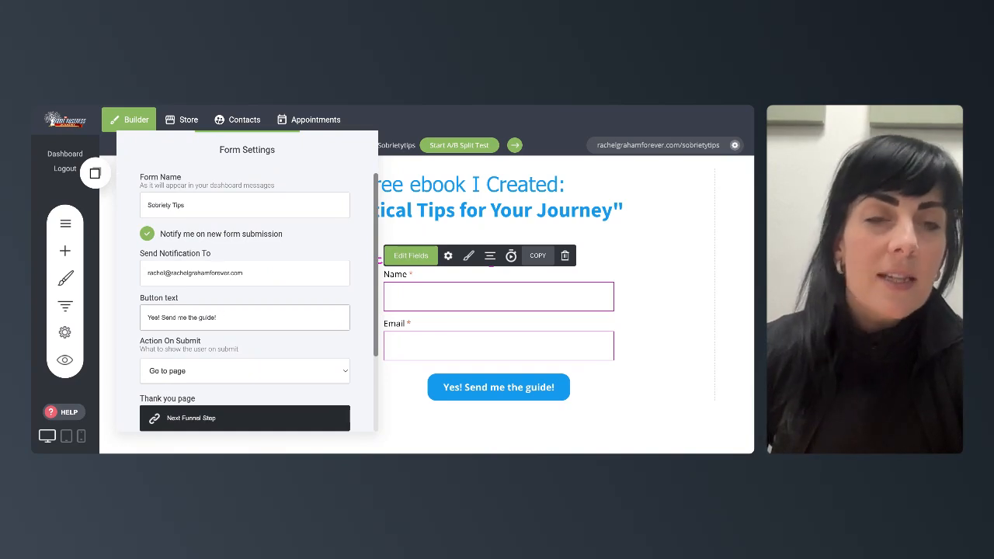
pyautogui.scroll(-3, 206, 312)
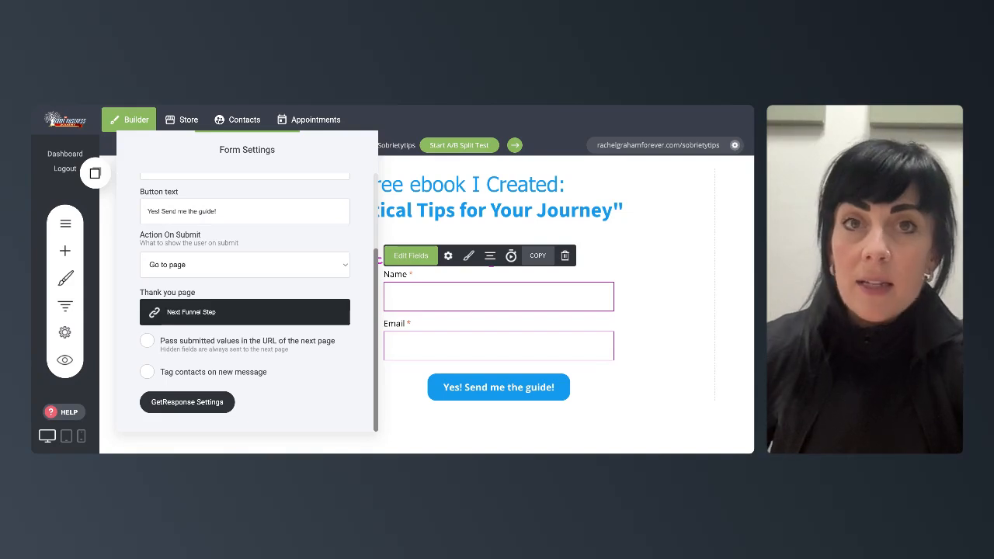
pyautogui.click(178, 402)
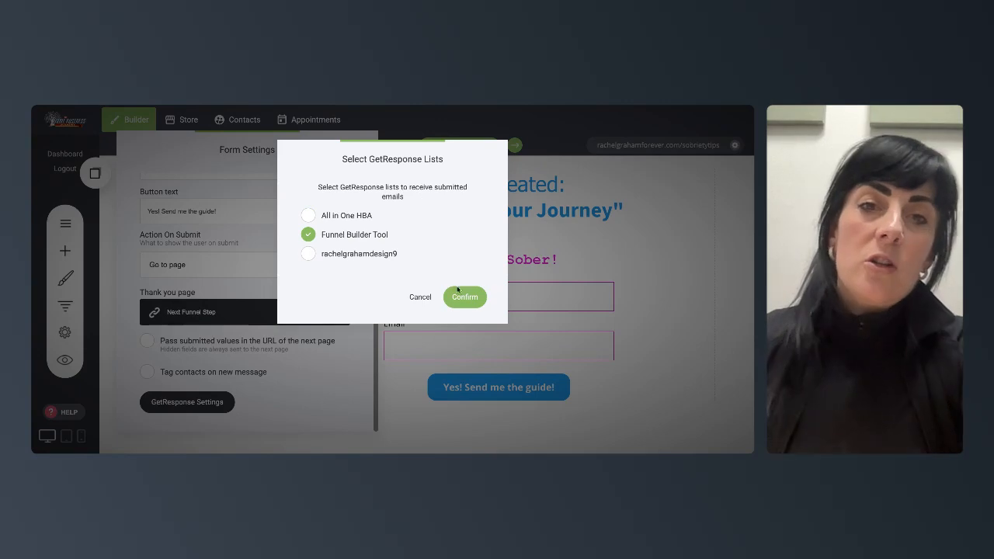
pyautogui.click(465, 299)
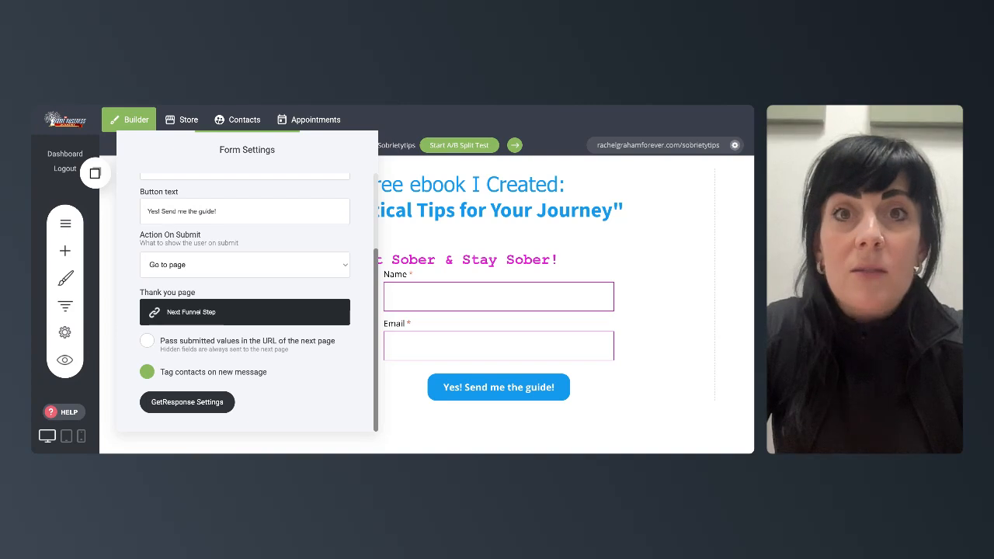
# - Enable tagging contacts on new messages for the form and save the page
pyautogui.click(147, 371)
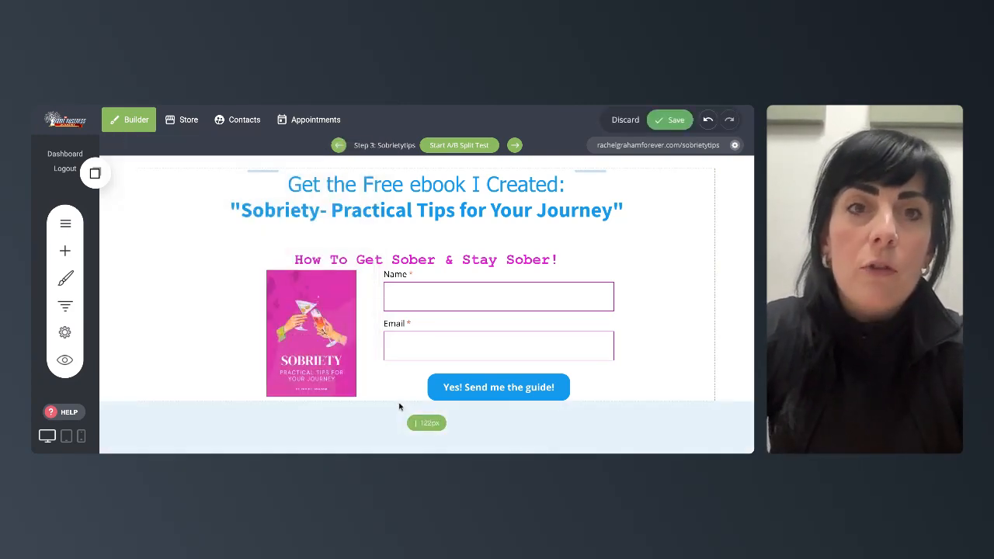
pyautogui.click(669, 120)
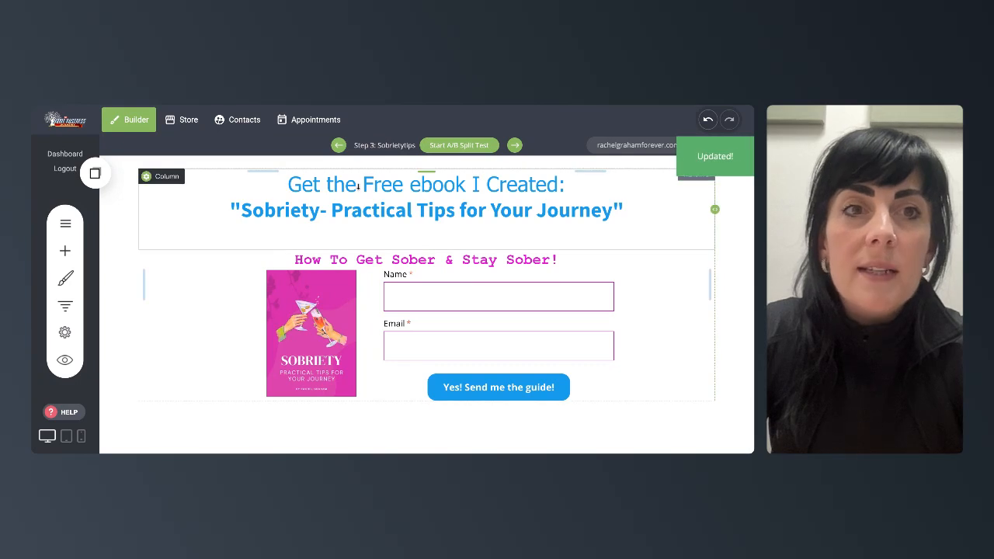
# - Open the funnel's steps overview and scroll through its pages and section groups
pyautogui.scroll(-3, 316, 309)
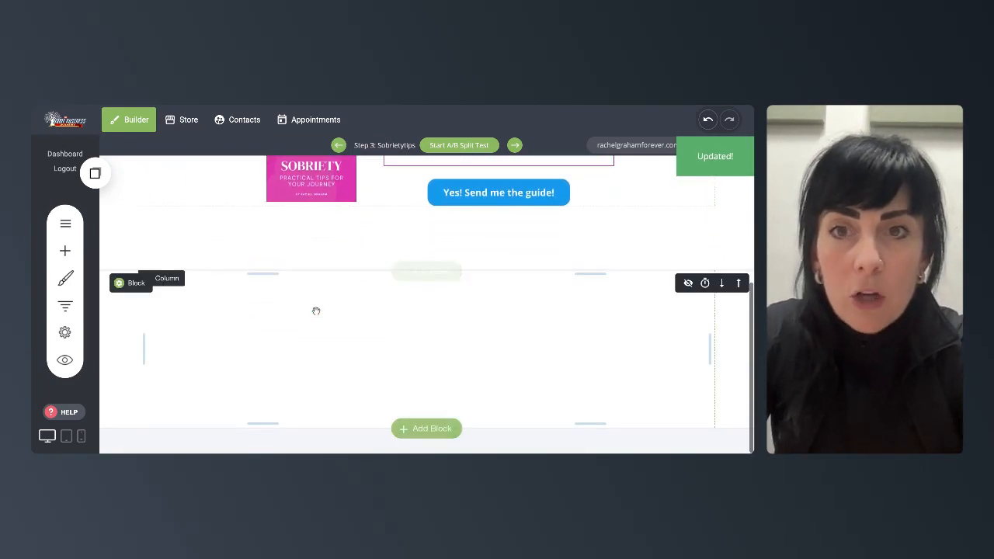
pyautogui.scroll(3, 427, 303)
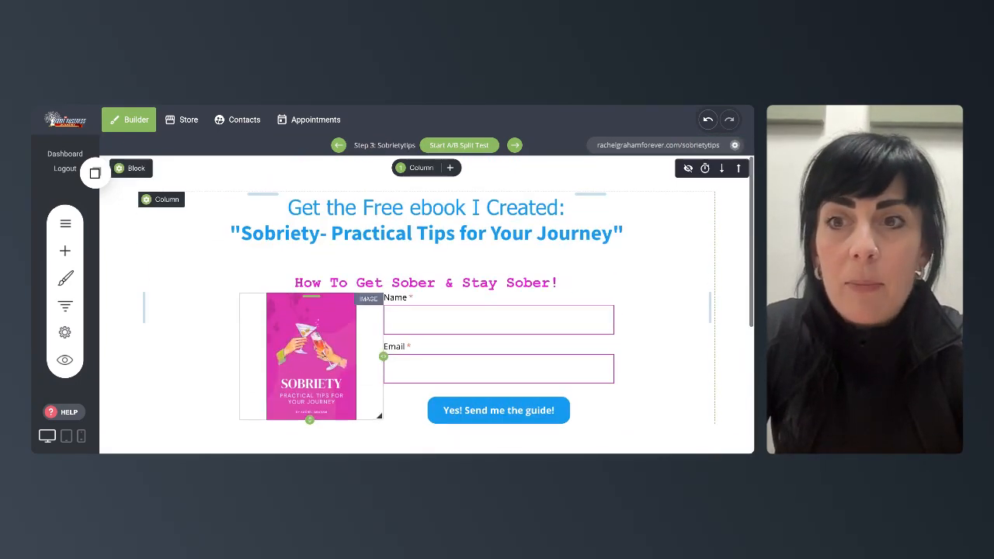
pyautogui.click(66, 308)
pyautogui.scroll(-3, 349, 249)
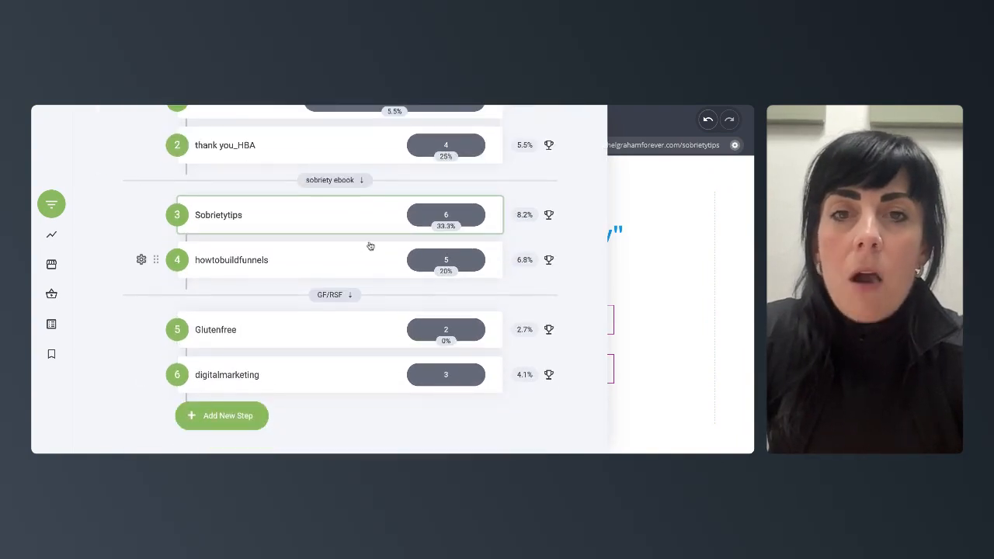
pyautogui.scroll(3, 370, 246)
pyautogui.scroll(1, 370, 247)
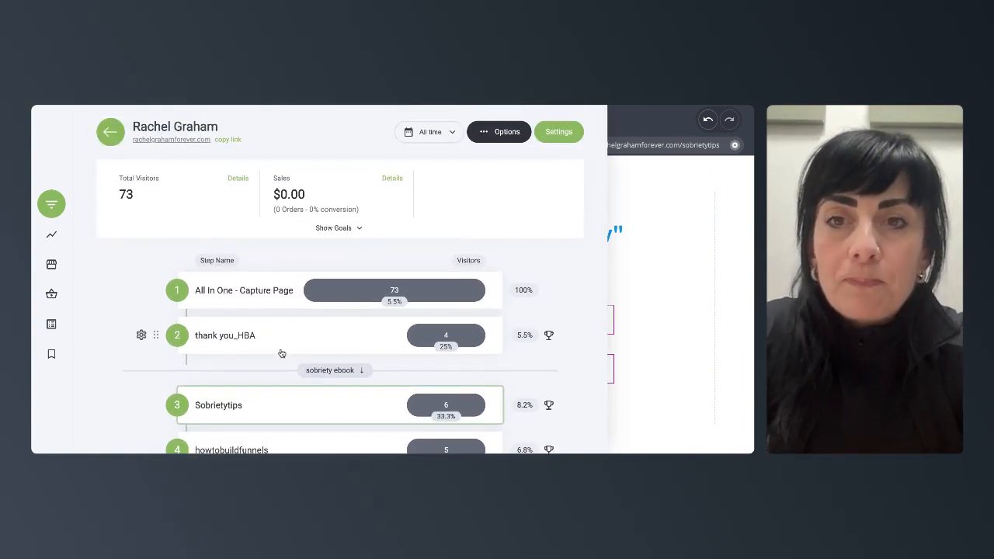
pyautogui.scroll(-2, 228, 319)
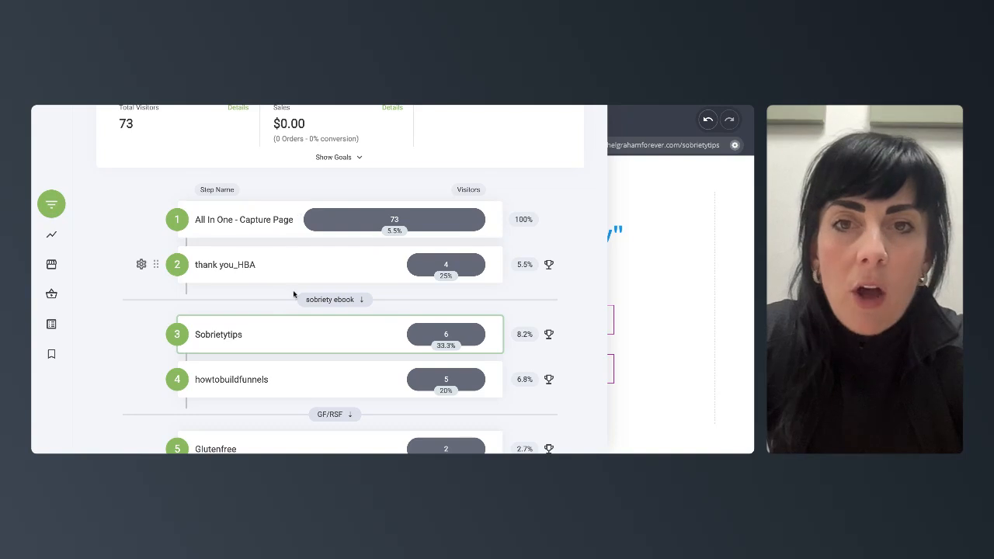
pyautogui.scroll(-2, 294, 295)
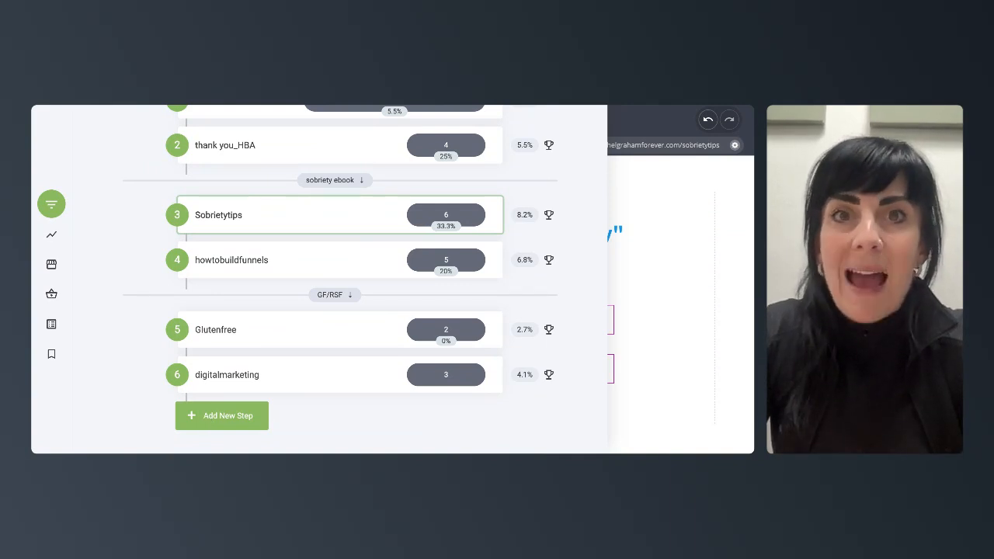
# - Add a new section label named DWA at the end of the funnel
pyautogui.click(222, 415)
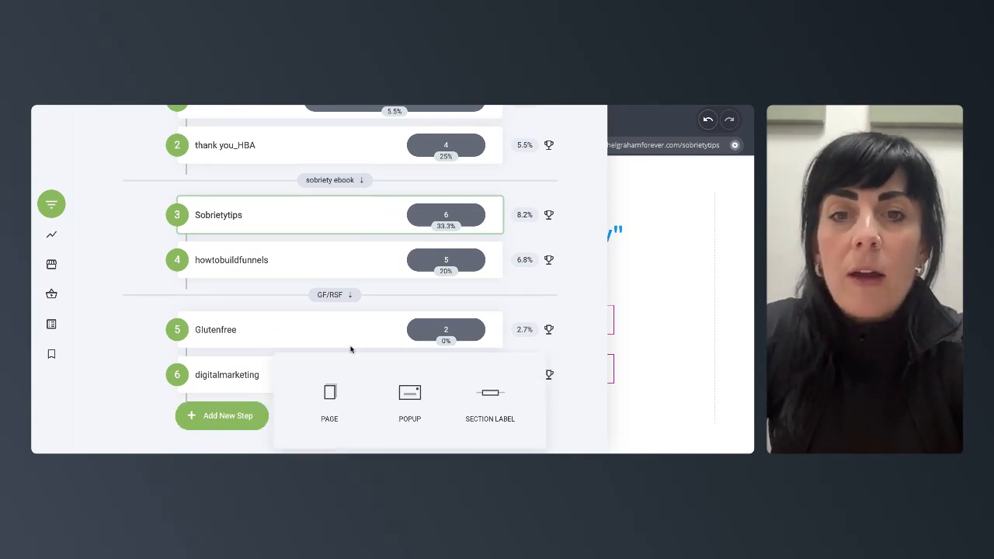
pyautogui.click(489, 396)
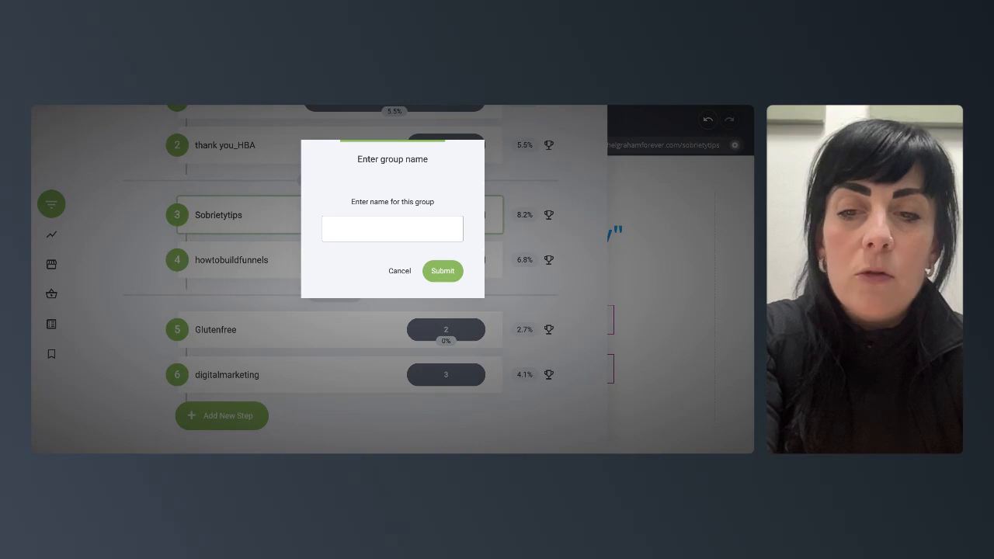
pyautogui.click(442, 270)
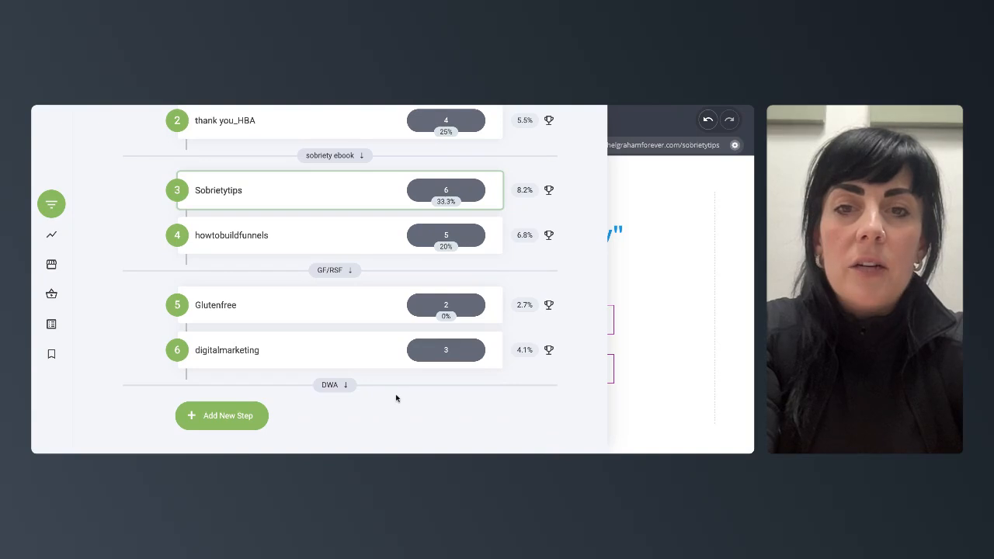
# - Add a new page step using the Dirk and Muriel Simple Funnel optin page template
pyautogui.click(224, 419)
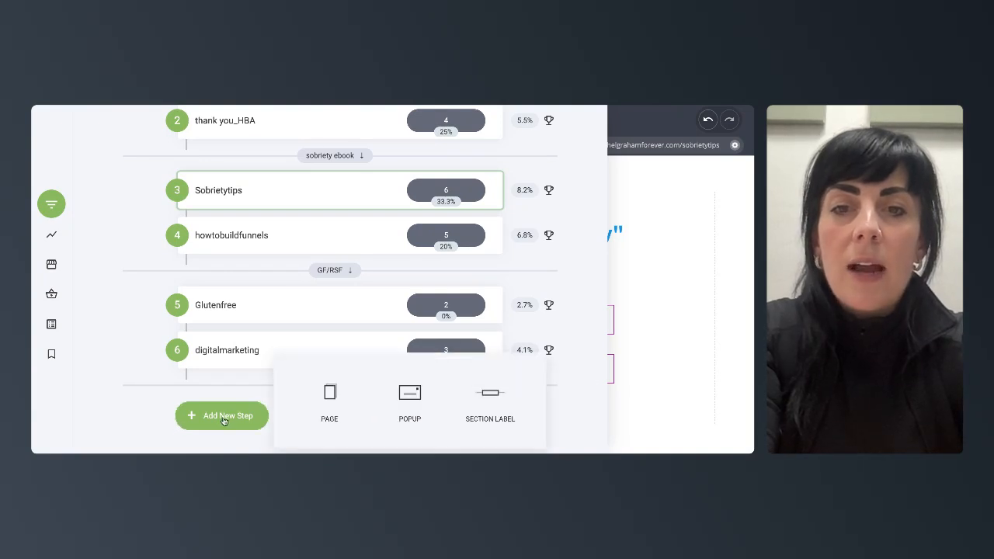
pyautogui.click(325, 395)
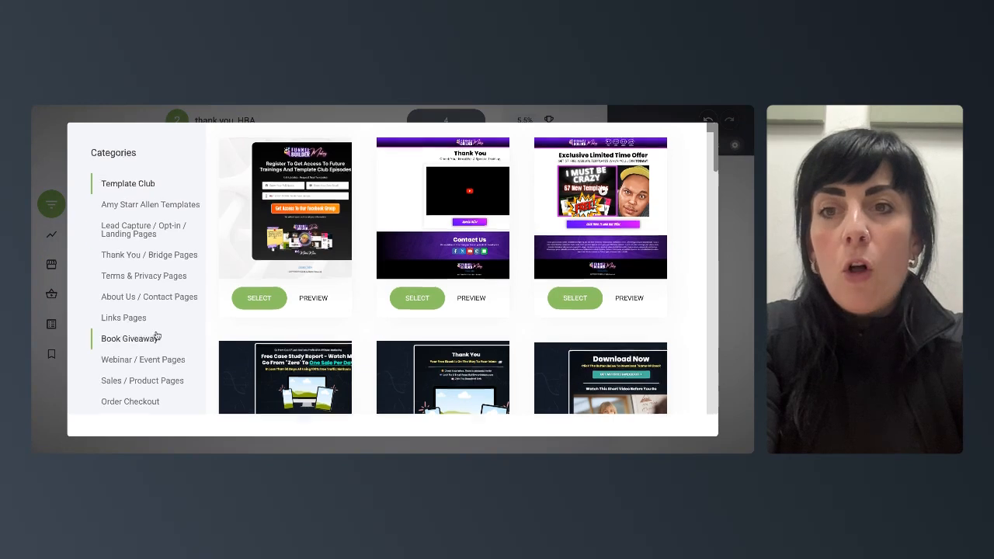
pyautogui.scroll(-8, 155, 335)
pyautogui.scroll(-5, 157, 336)
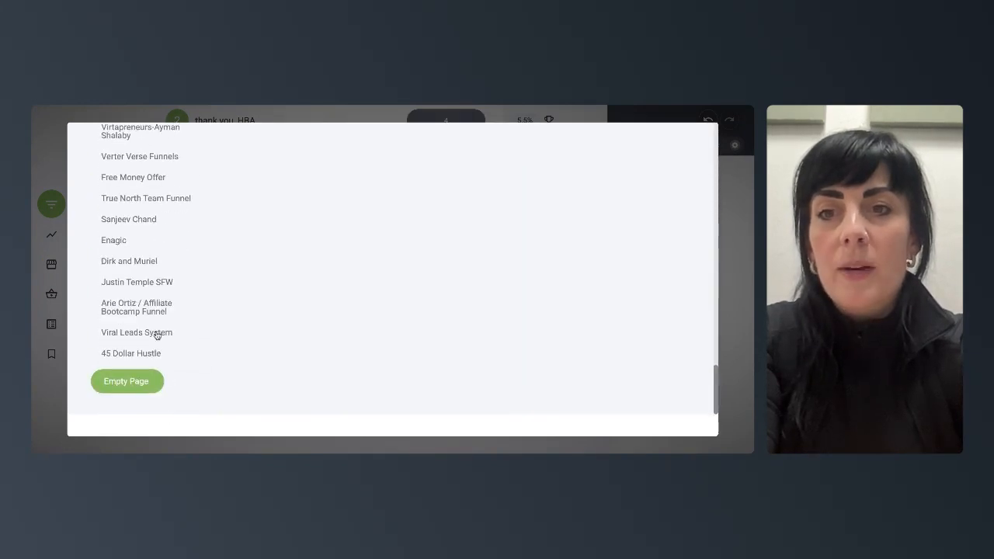
pyautogui.scroll(1, 136, 305)
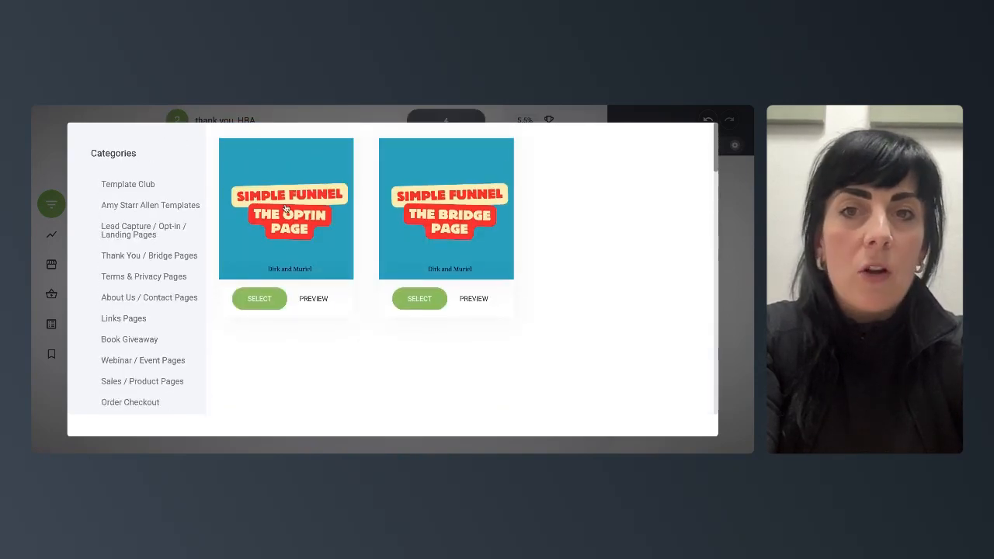
pyautogui.click(275, 302)
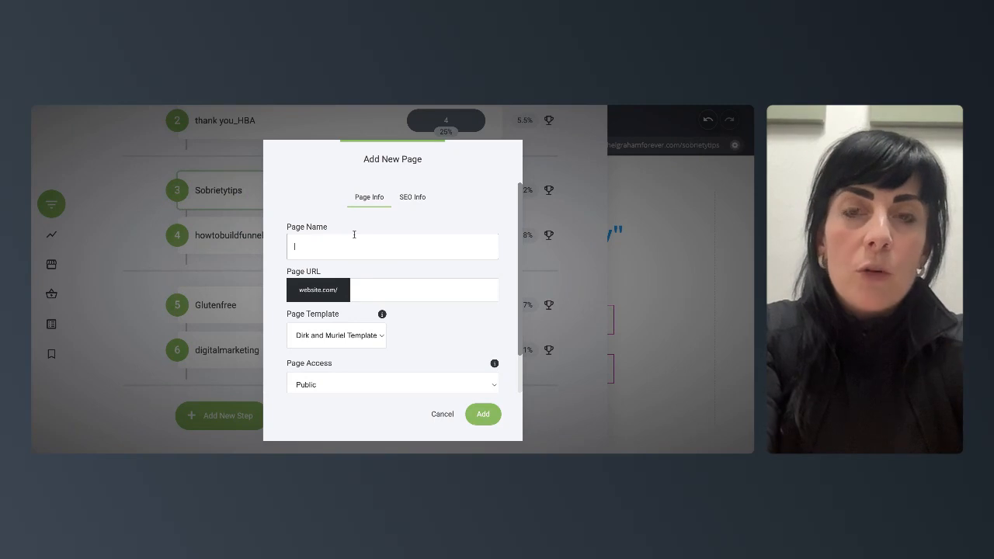
# - Name the new page DWA and add it to the funnel
pyautogui.write('captu')
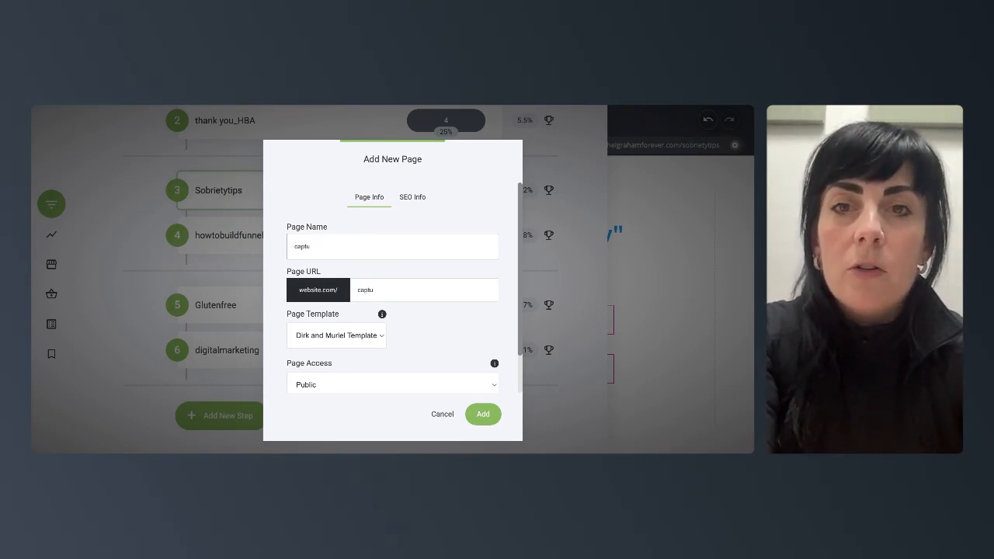
pyautogui.write('reDWA')
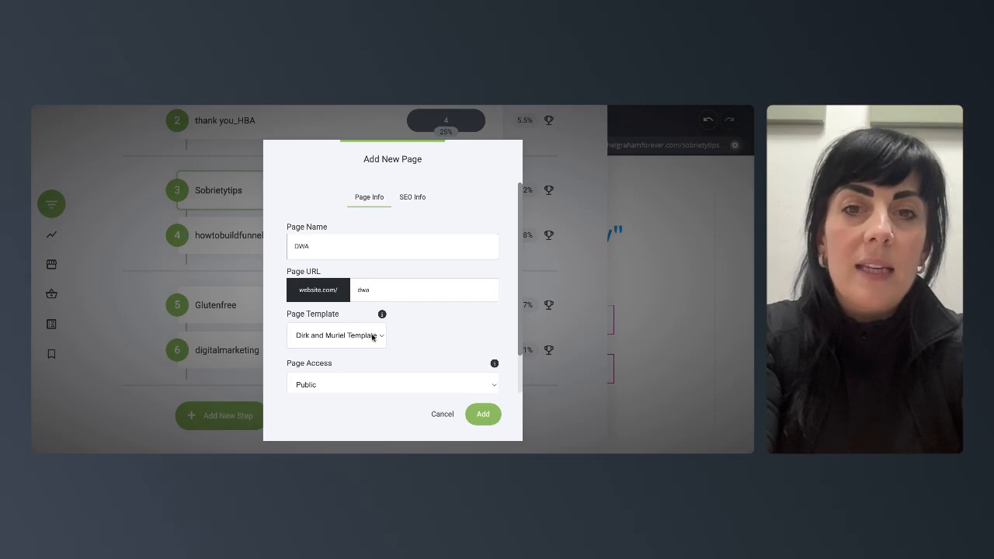
pyautogui.click(482, 419)
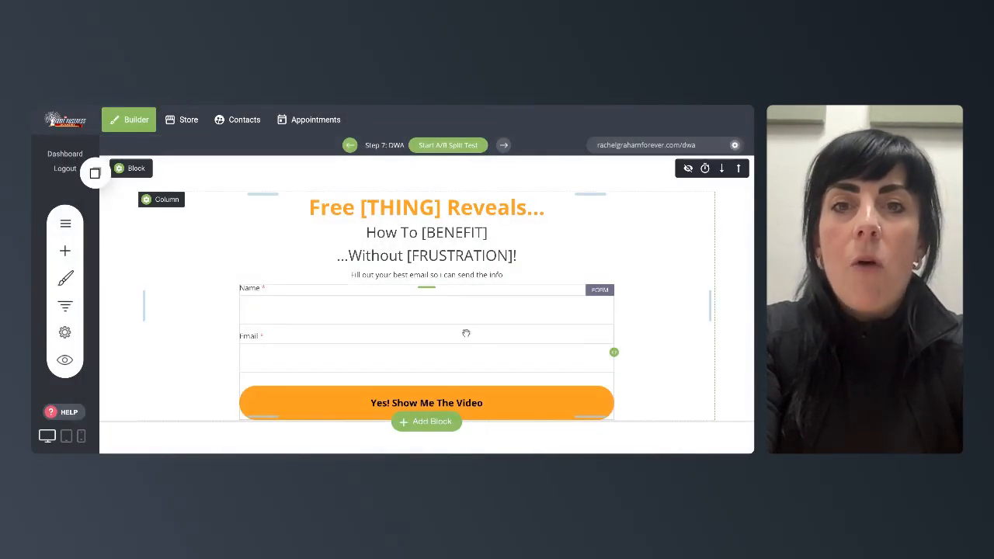
# - Replace the page's main headline with "How To Grow on Social Media Using Reels"
pyautogui.scroll(-3, 496, 328)
pyautogui.scroll(3, 496, 328)
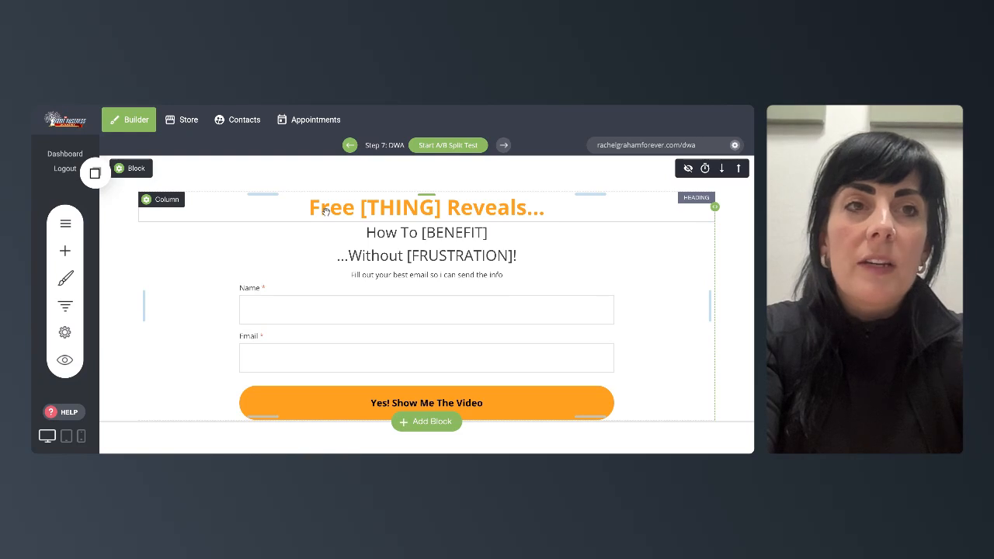
pyautogui.click(364, 209)
pyautogui.click(363, 210)
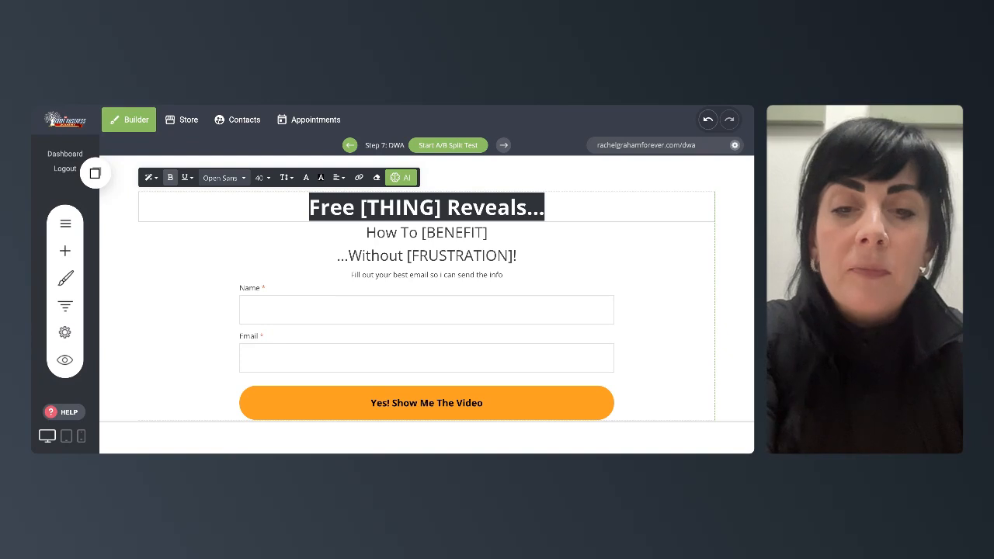
pyautogui.write('How To Grow o')
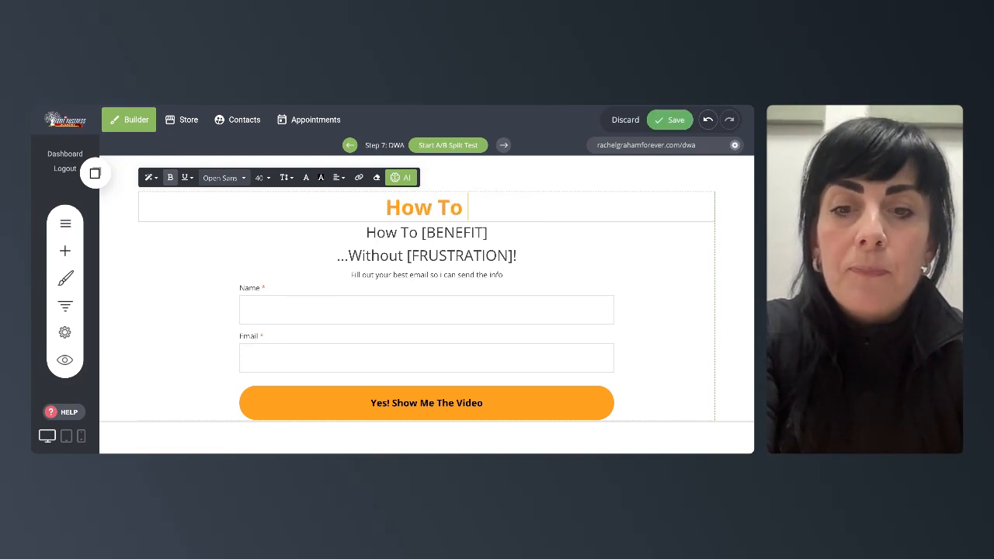
pyautogui.write('n SO')
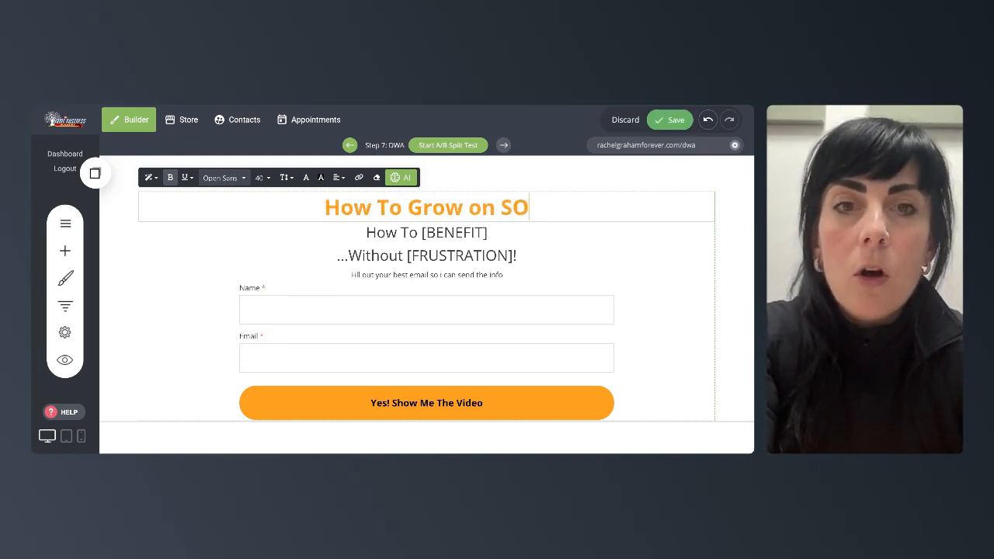
pyautogui.write('cia')
pyautogui.press('BackSpace')
pyautogui.press('BackSpace')
pyautogui.press('BackSpace')
pyautogui.press('BackSpace')
pyautogui.write('ocial Media')
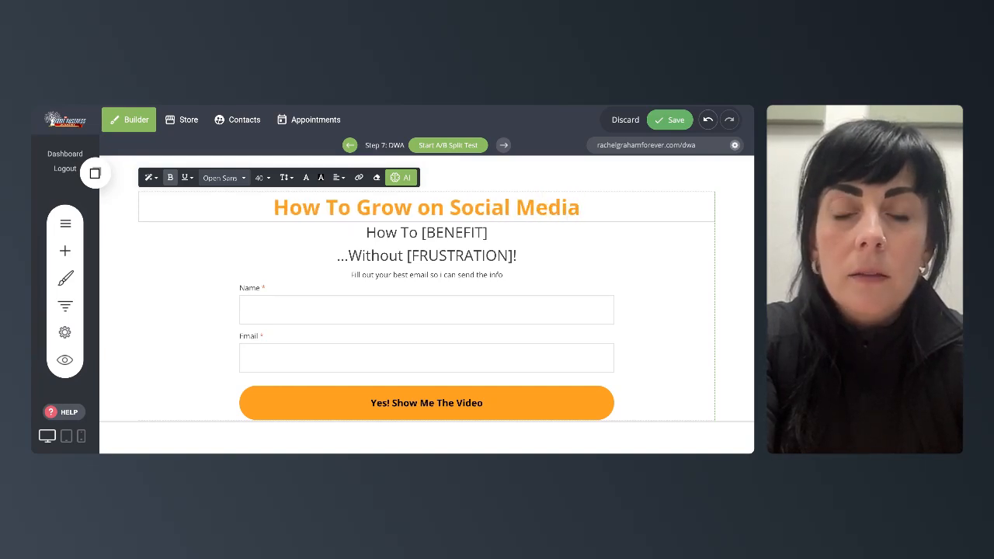
pyautogui.write(' Using Reeps')
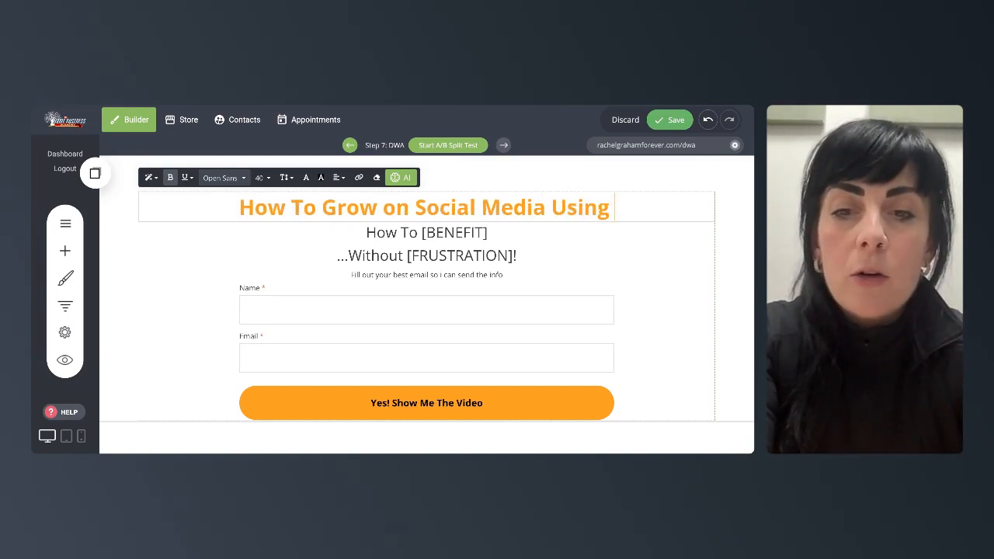
pyautogui.press('BackSpace')
pyautogui.press('BackSpace')
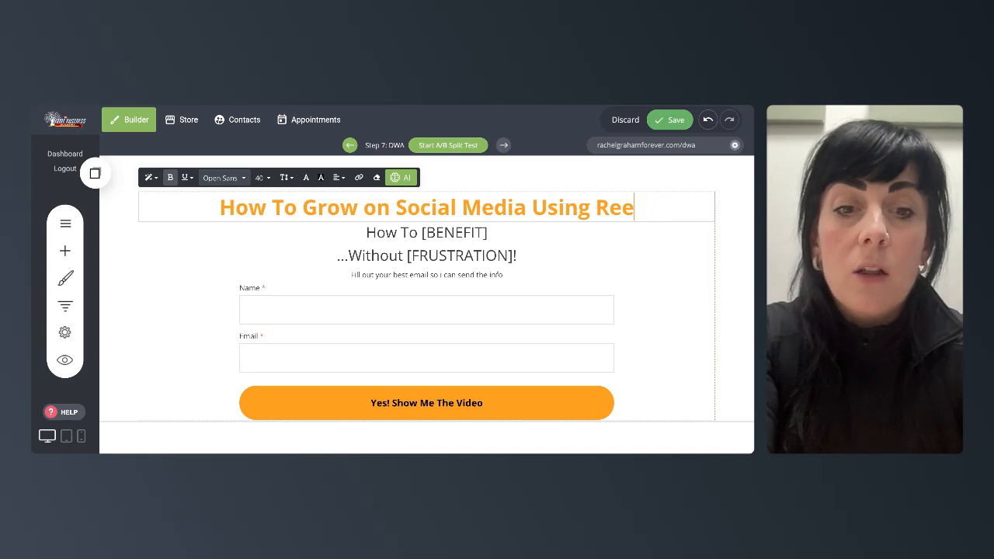
pyautogui.write('ls')
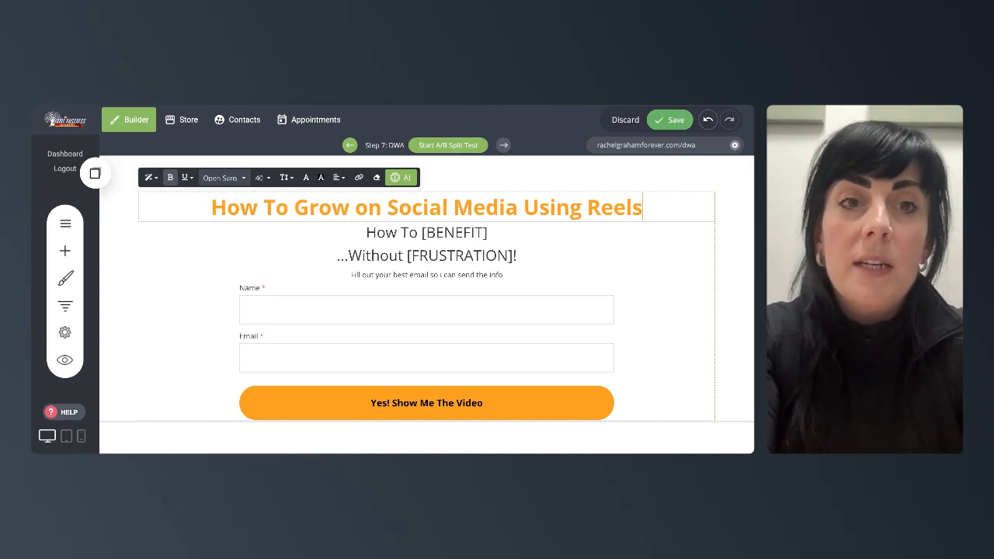
# - Replace the first subheadline line with "How to batch create content"
pyautogui.tripleClick(439, 234)
pyautogui.write('How to bath')
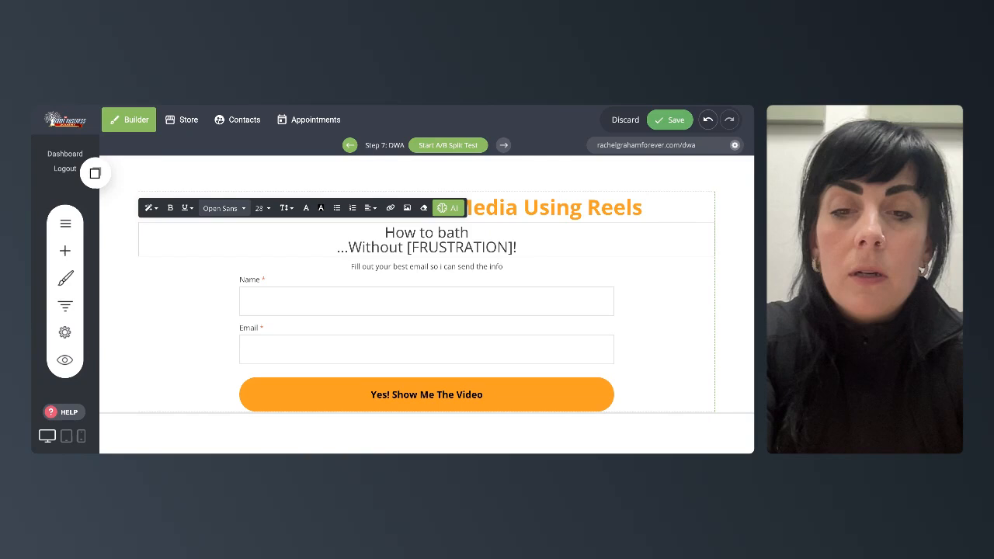
pyautogui.press('BackSpace')
pyautogui.write('ch ')
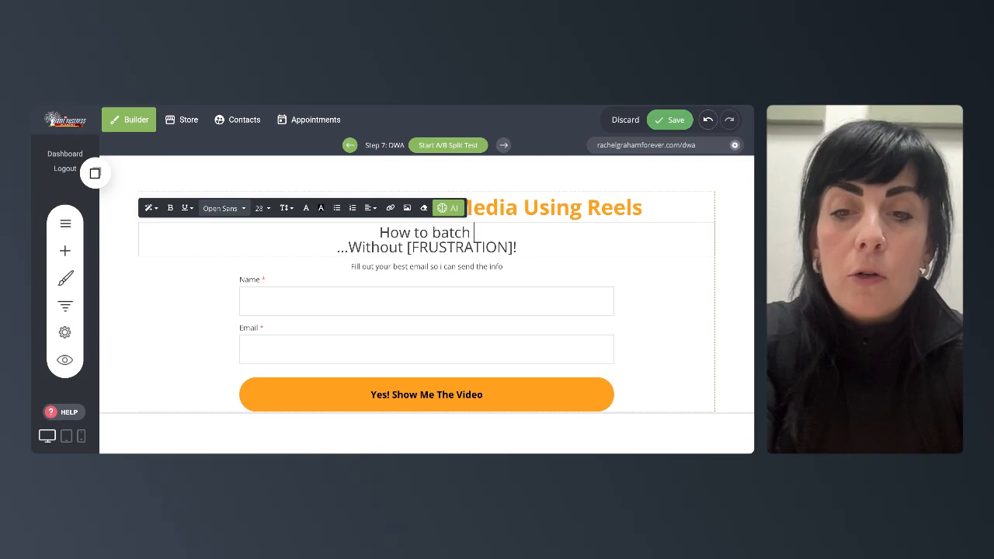
pyautogui.write('create content')
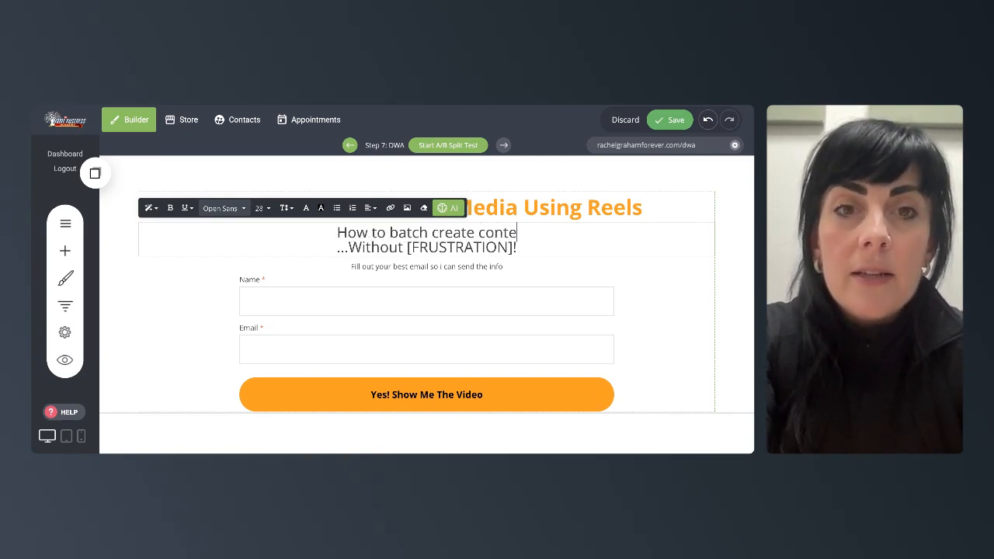
# - Replace the second subheadline line with "without spending hours behind the computer"
pyautogui.doubleClick(437, 246)
pyautogui.tripleClick(438, 246)
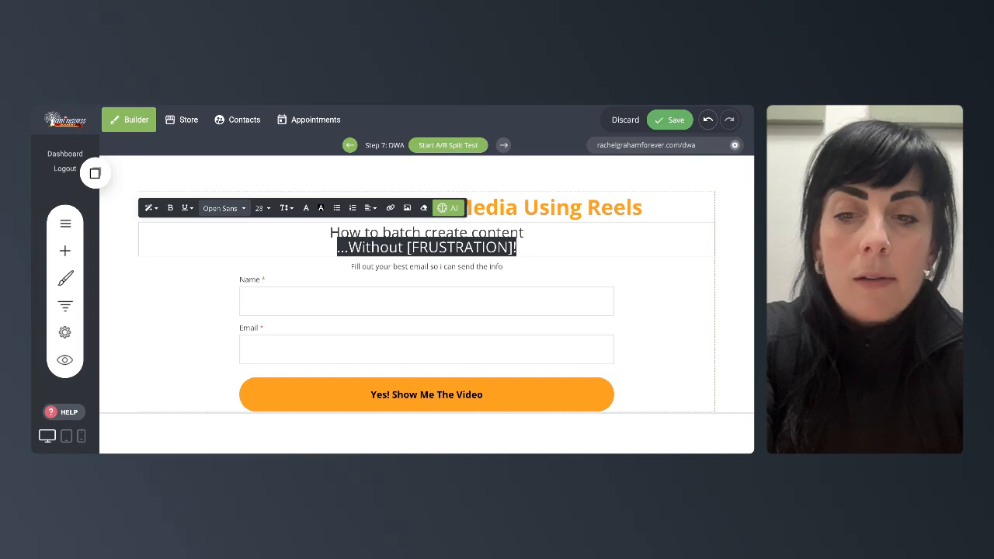
pyautogui.write('with')
pyautogui.press('BackSpace')
pyautogui.press('BackSpace')
pyautogui.press('BackSpace')
pyautogui.write('ithout spending hour')
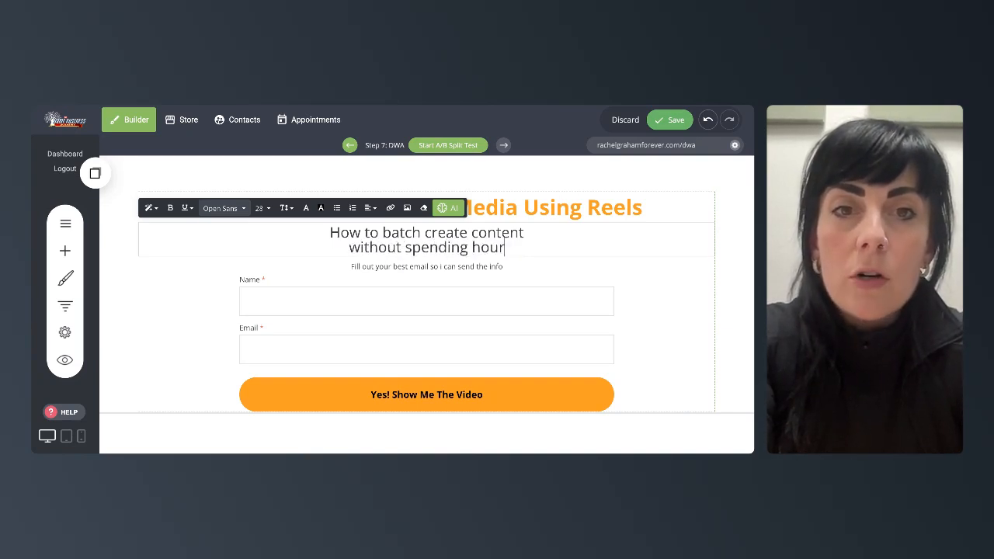
pyautogui.write('s behind')
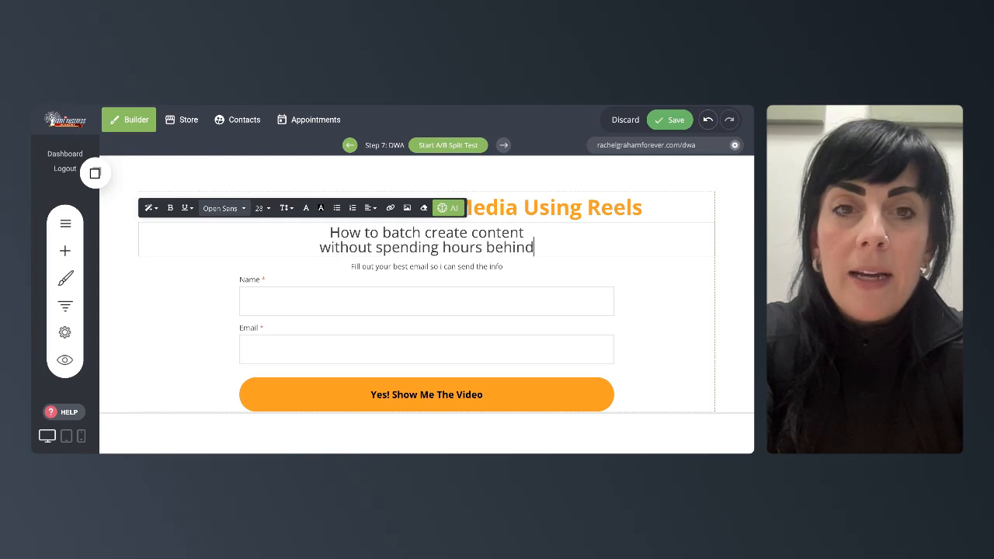
pyautogui.write(' the computer')
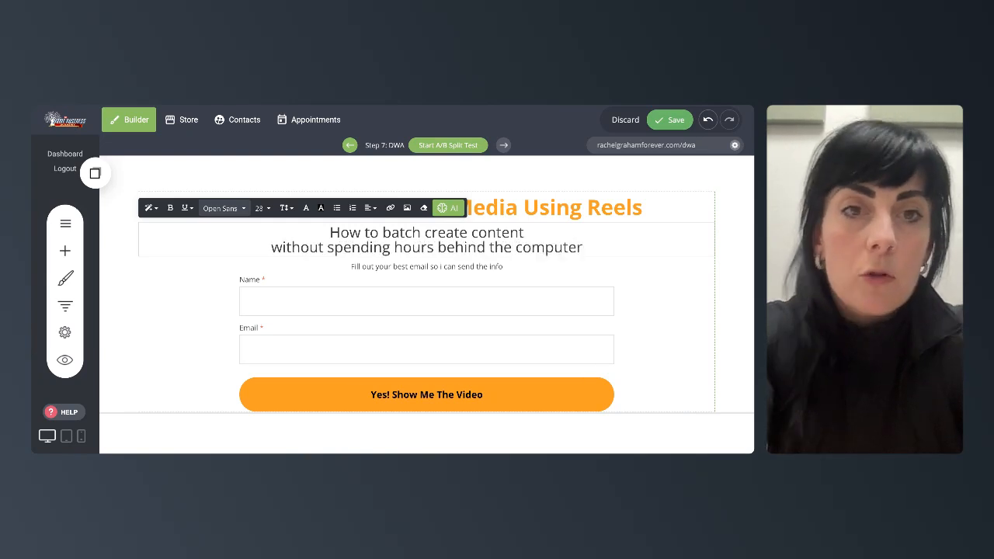
# - Replace the line above the form with "Put your email below to recieve more info!"
pyautogui.click(416, 271)
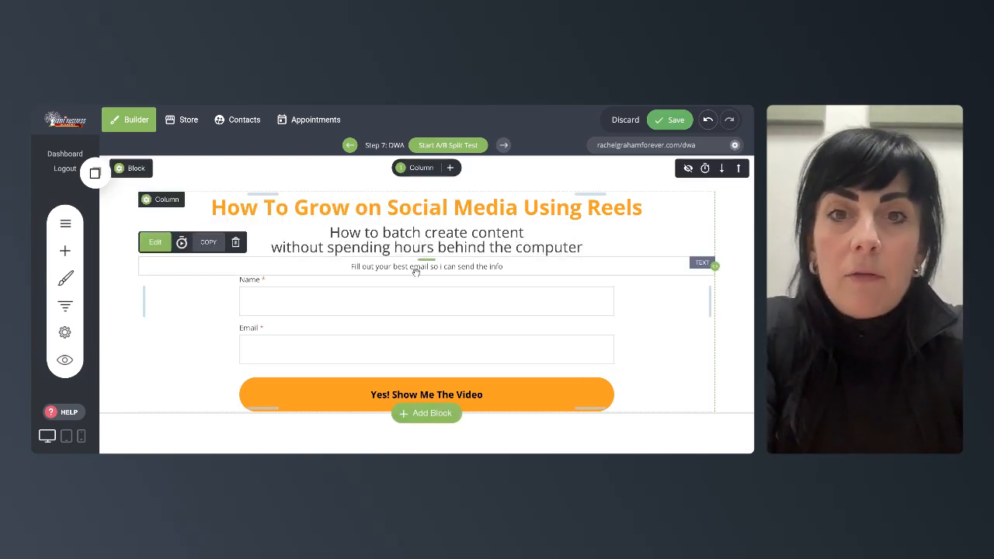
pyautogui.doubleClick(432, 267)
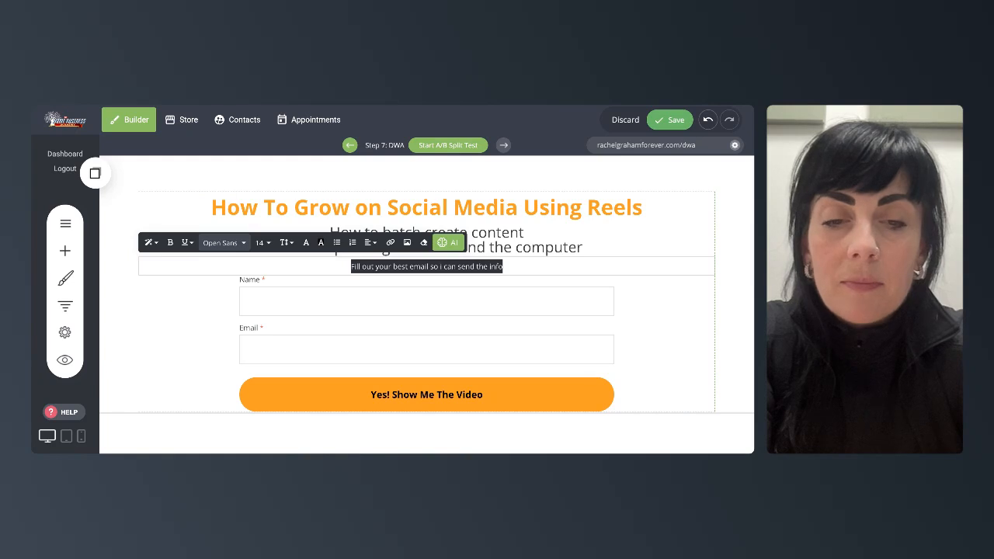
pyautogui.write('Put your email below to rec')
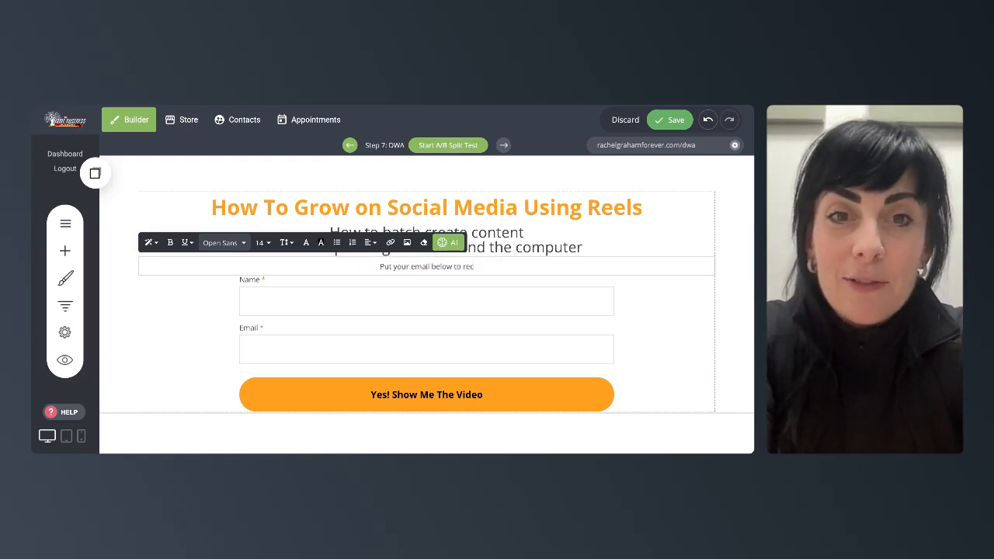
pyautogui.write('ieve')
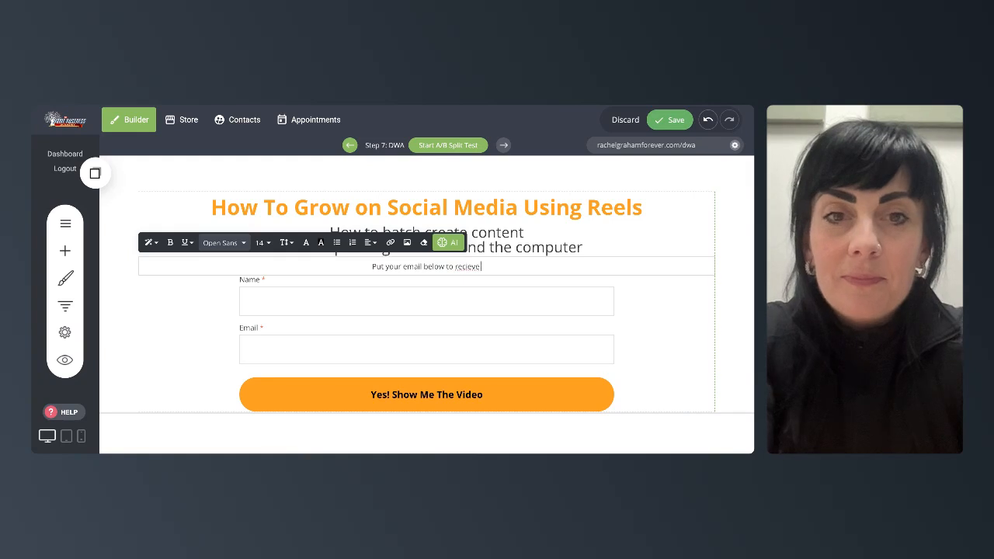
pyautogui.write(' more info')
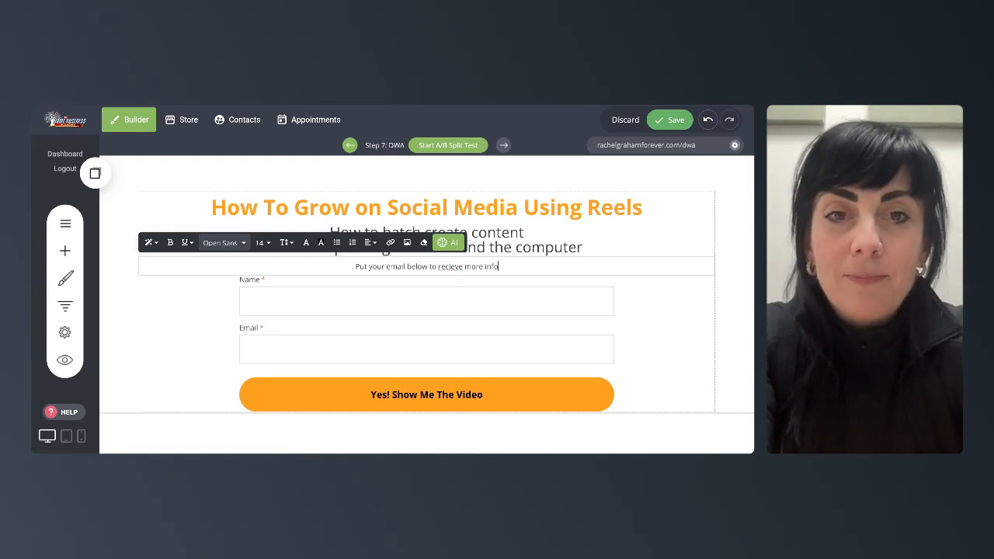
pyautogui.write('!')
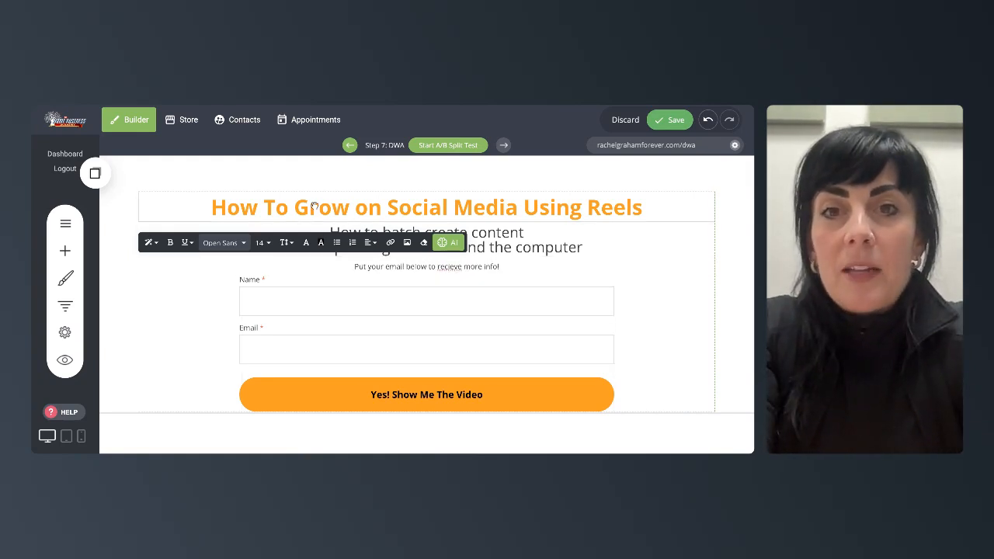
# - Change the main headline's text colour to magenta, #B10B88
pyautogui.doubleClick(313, 206)
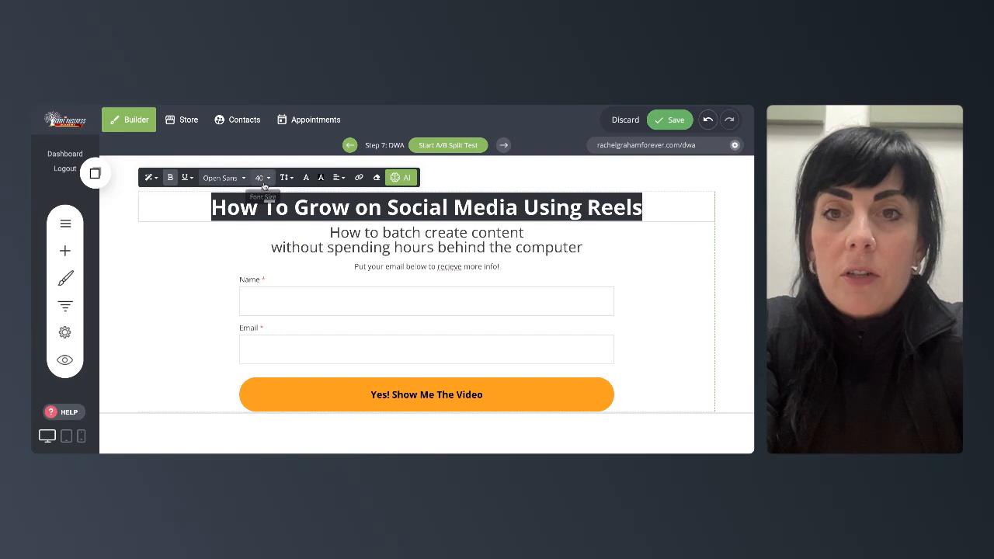
pyautogui.click(306, 178)
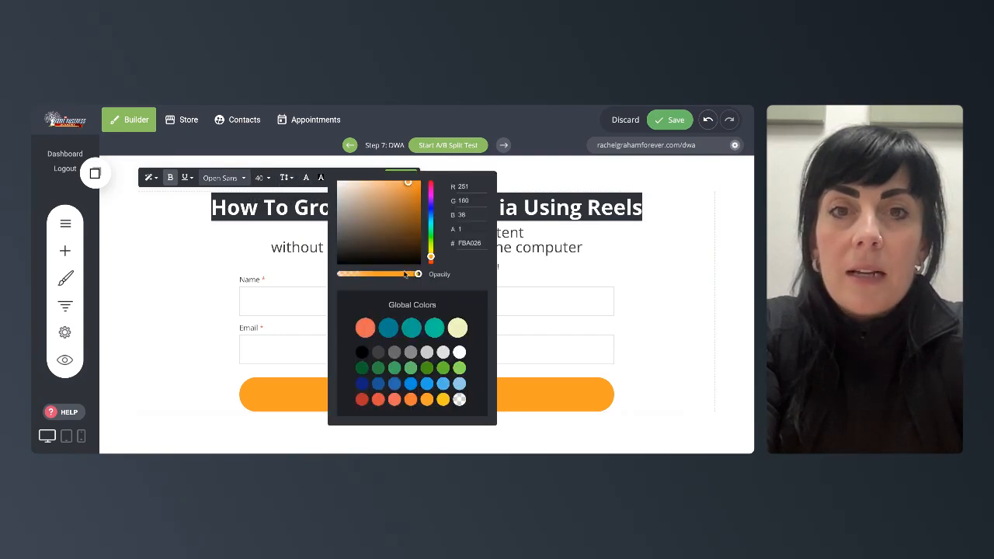
pyautogui.moveTo(383, 232)
pyautogui.mouseDown()
pyautogui.moveTo(402, 206)
pyautogui.moveTo(365, 204)
pyautogui.mouseUp()
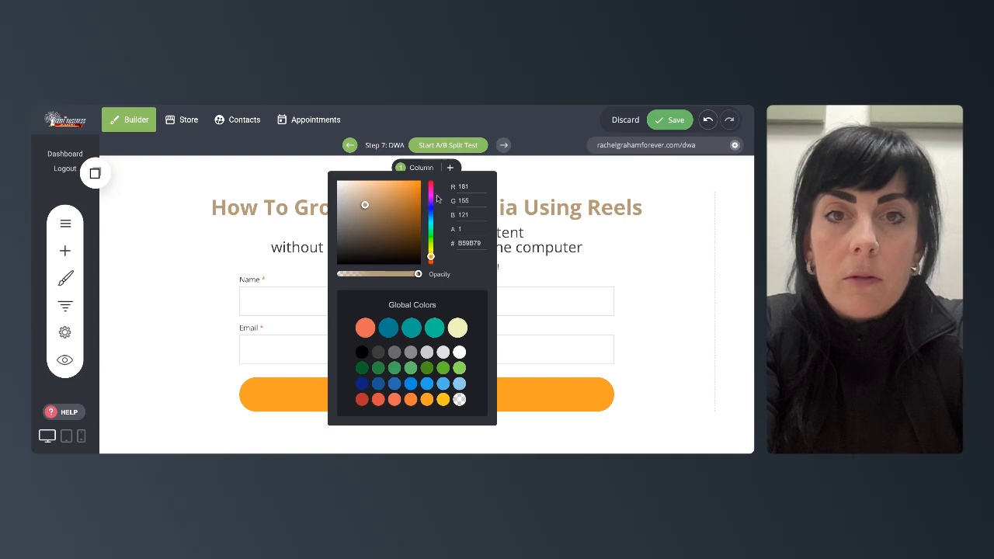
pyautogui.click(431, 192)
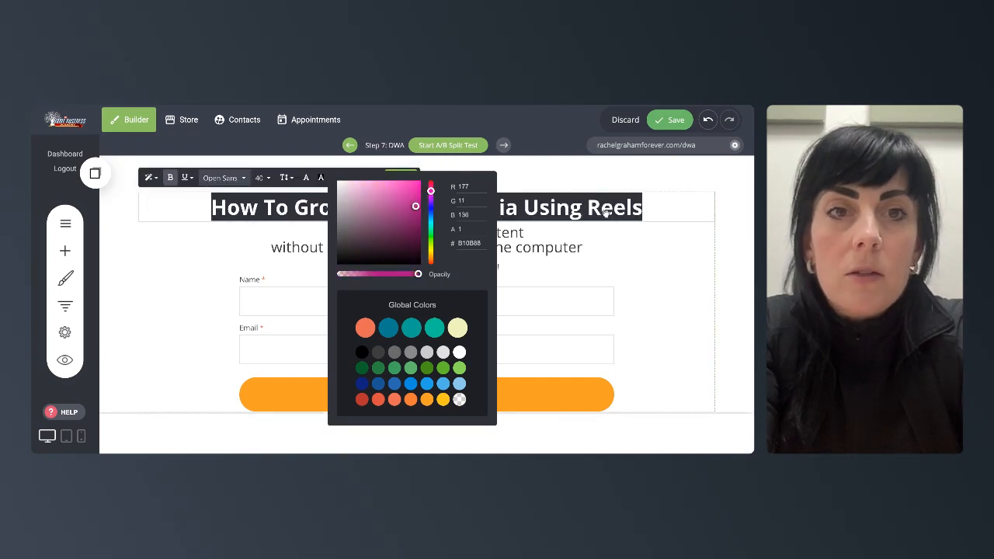
pyautogui.click(255, 158)
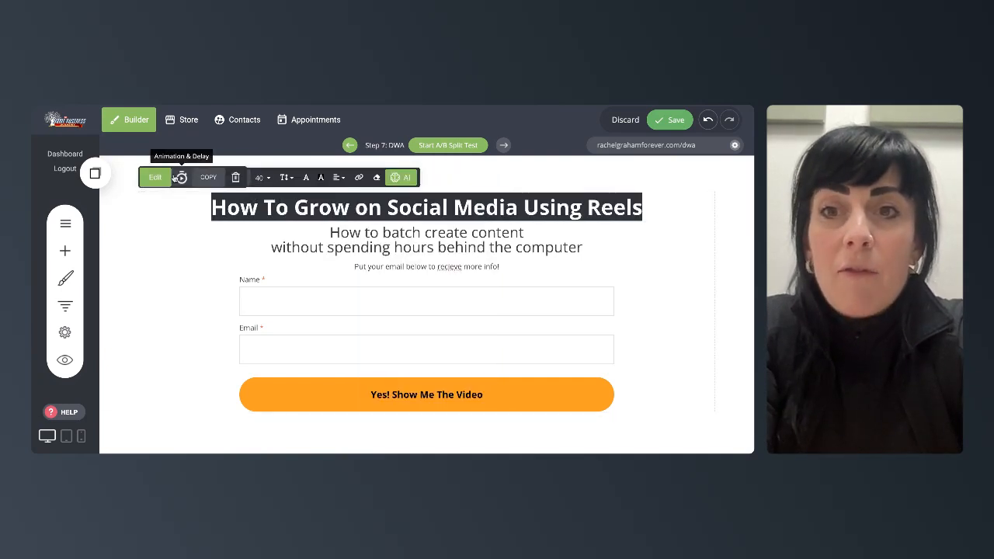
# - Set the headline's font size to 36 and its font to Tahoma, keeping it bold
pyautogui.click(268, 178)
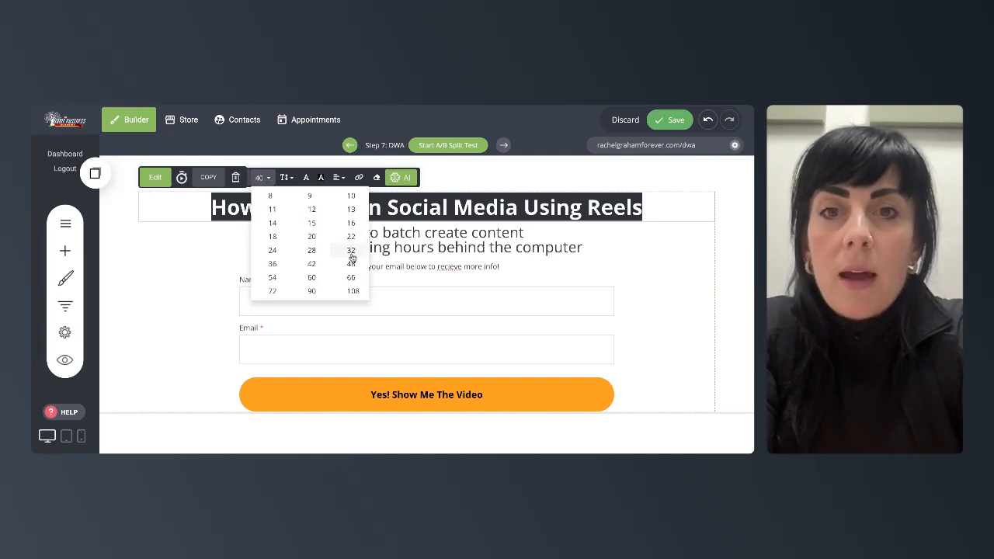
pyautogui.click(272, 264)
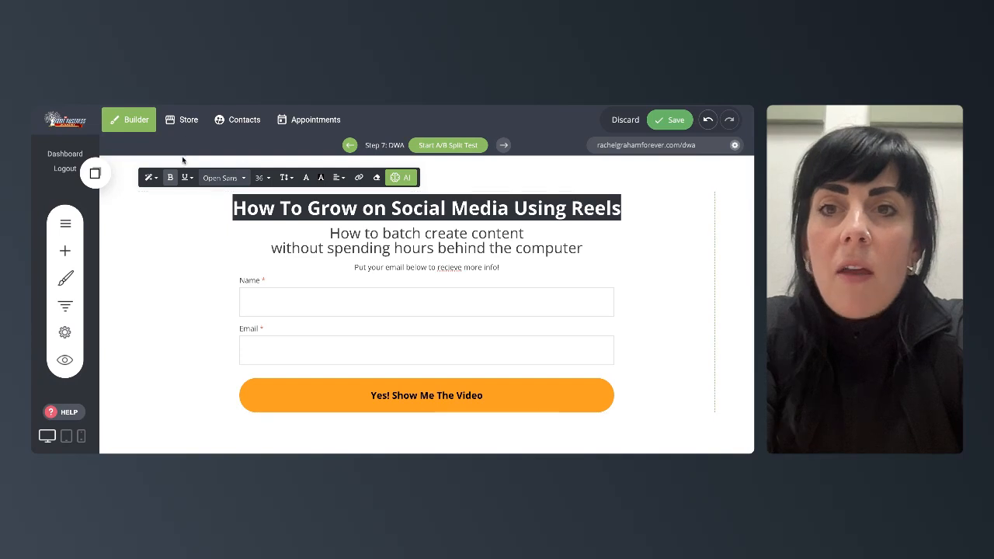
pyautogui.click(222, 177)
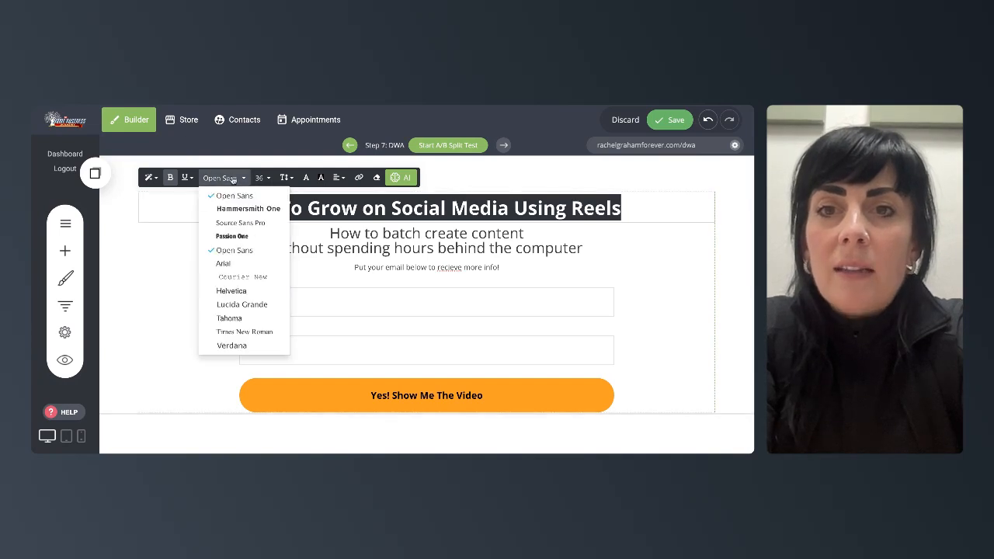
pyautogui.click(253, 317)
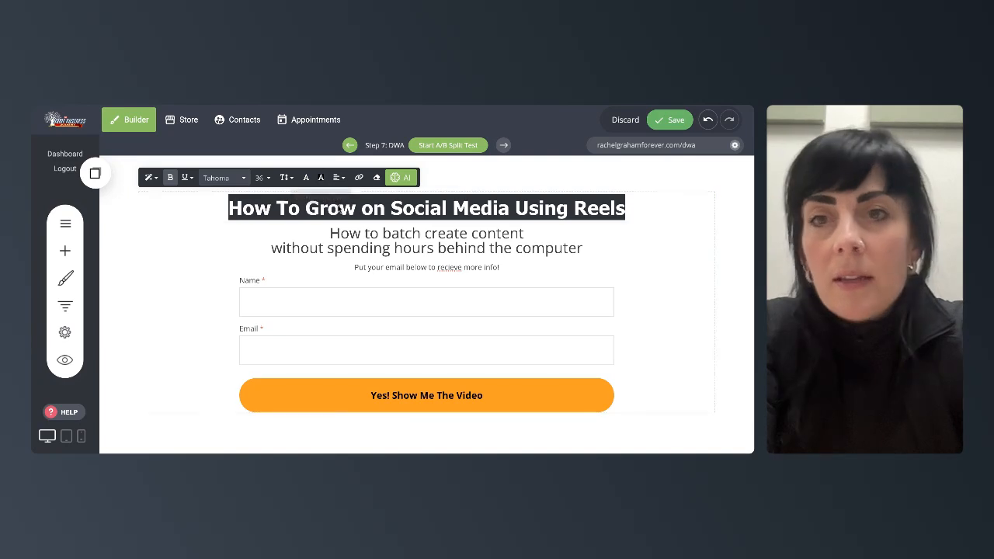
pyautogui.click(171, 177)
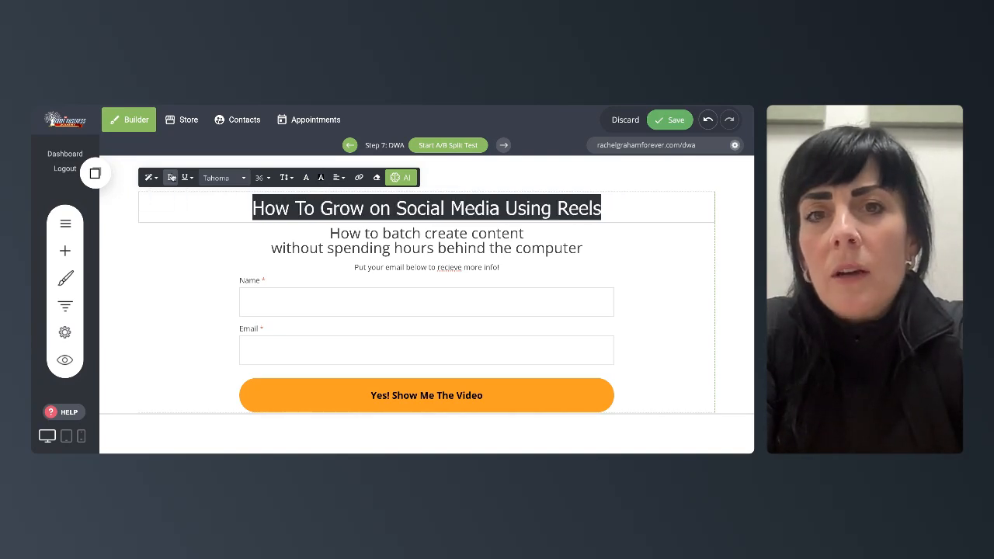
pyautogui.click(171, 177)
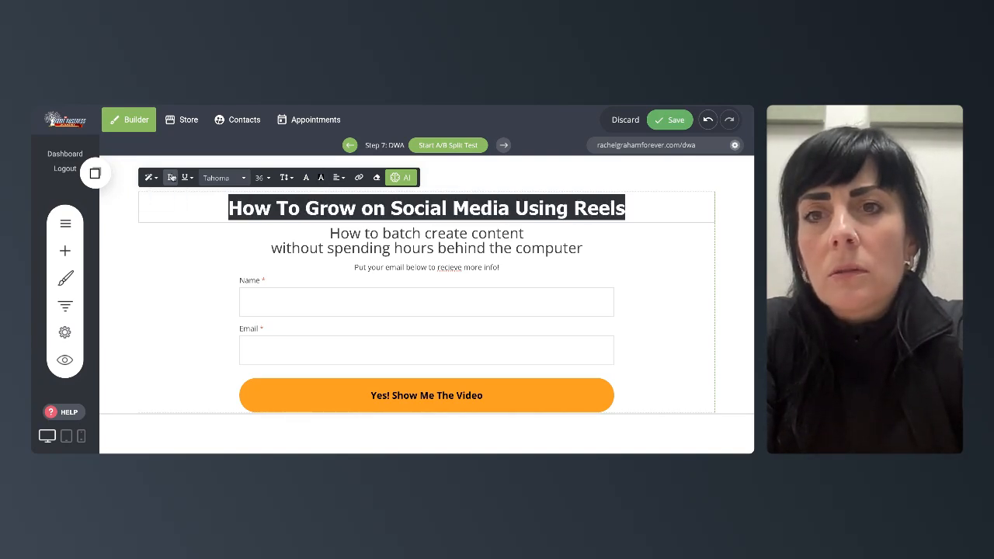
# - Change the first subheadline line's font to Source Sans Pro and adjust its text colour
pyautogui.click(455, 250)
pyautogui.tripleClick(457, 253)
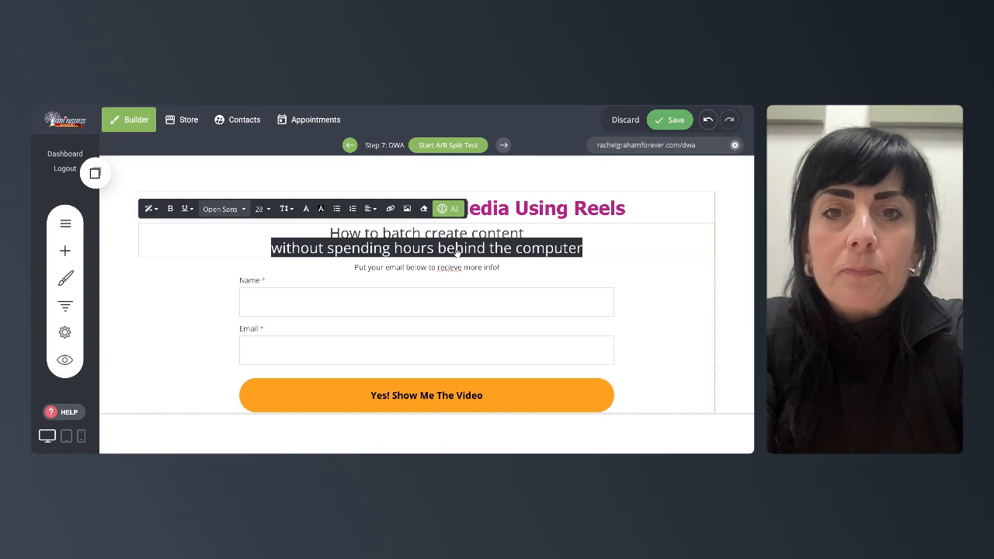
pyautogui.tripleClick(446, 233)
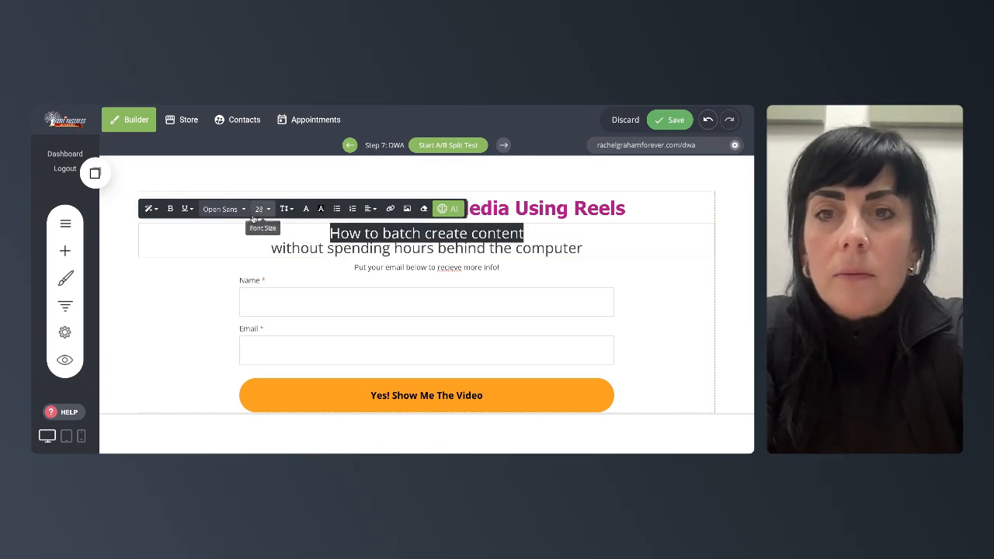
pyautogui.click(225, 208)
pyautogui.click(247, 254)
pyautogui.click(306, 209)
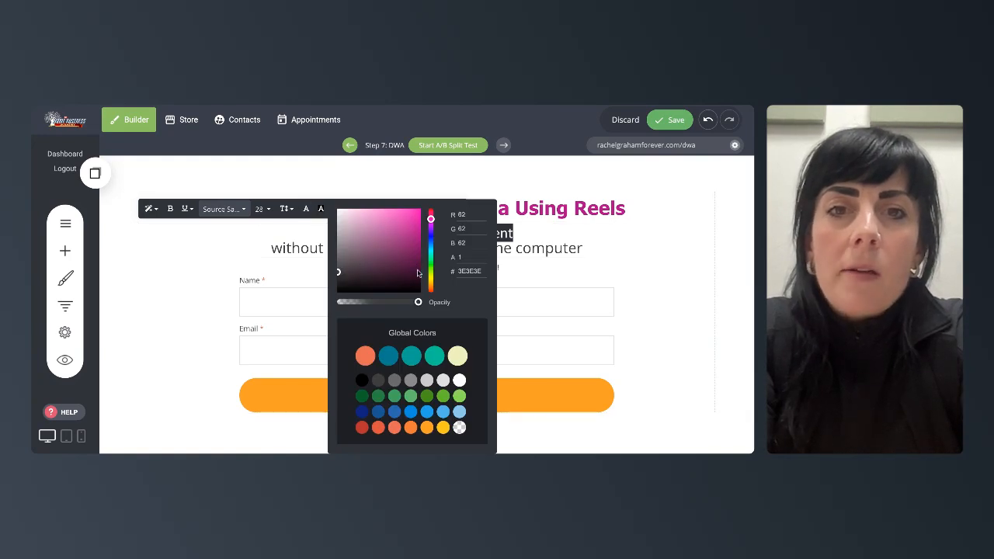
pyautogui.click(563, 241)
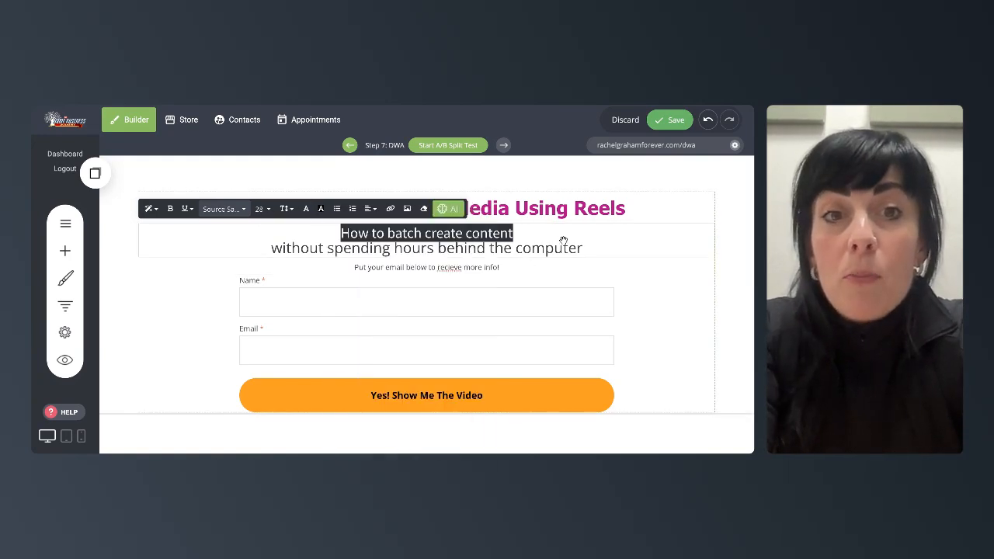
# - Make the second subheadline line italic and set its font size to 24
pyautogui.moveTo(582, 247); pyautogui.dragTo(271, 247)
pyautogui.click(269, 209)
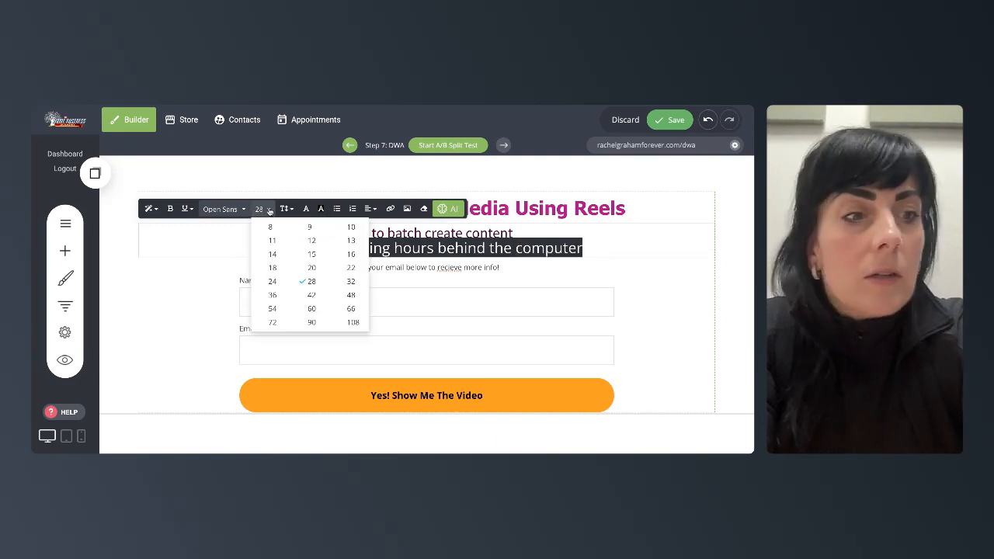
pyautogui.click(189, 209)
pyautogui.click(187, 231)
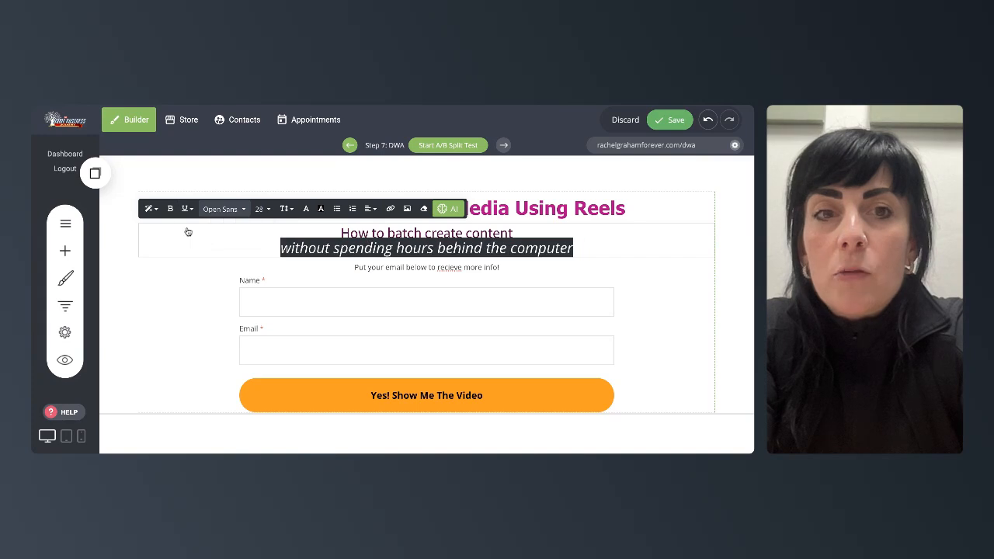
pyautogui.click(268, 210)
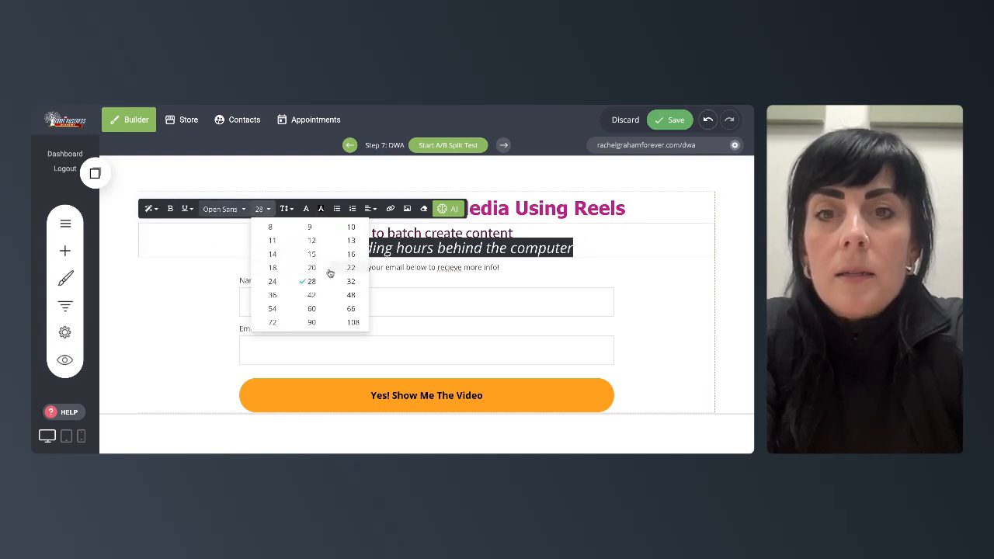
pyautogui.click(283, 285)
pyautogui.click(564, 243)
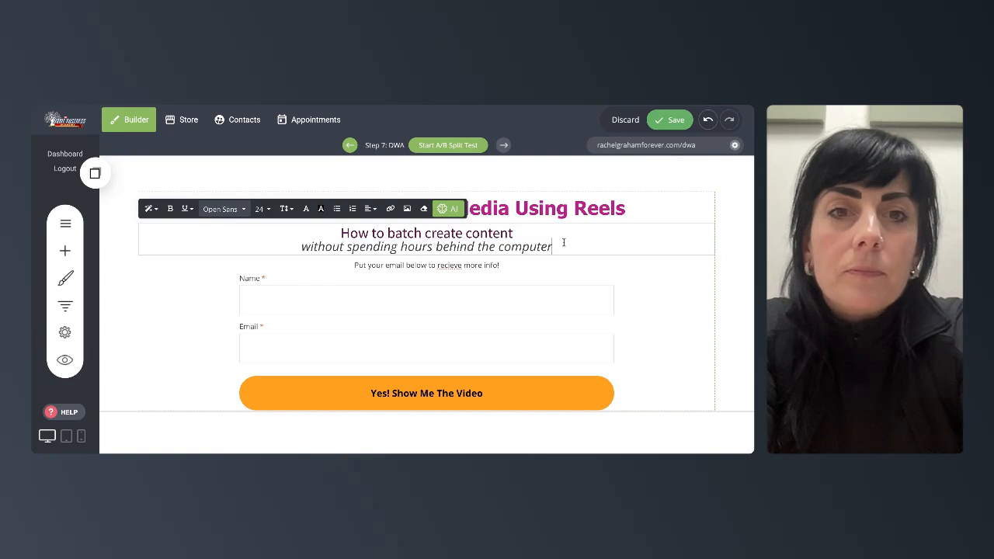
# - Save the page's changes
pyautogui.click(410, 294)
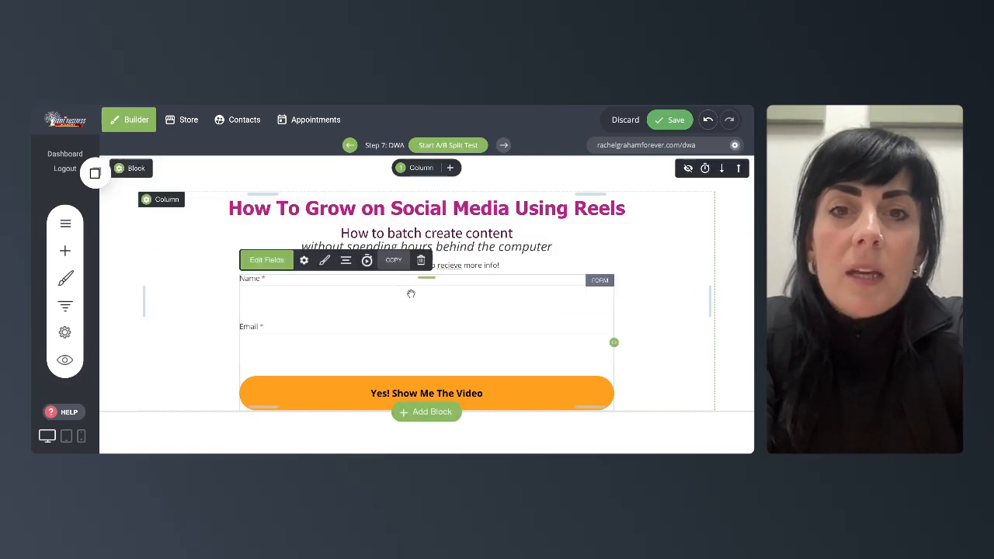
pyautogui.click(326, 262)
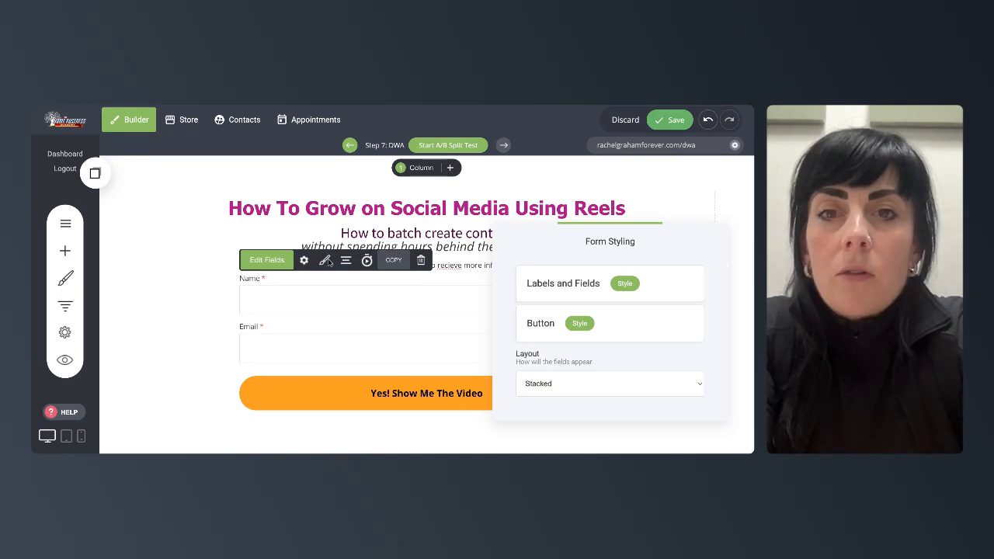
pyautogui.click(323, 262)
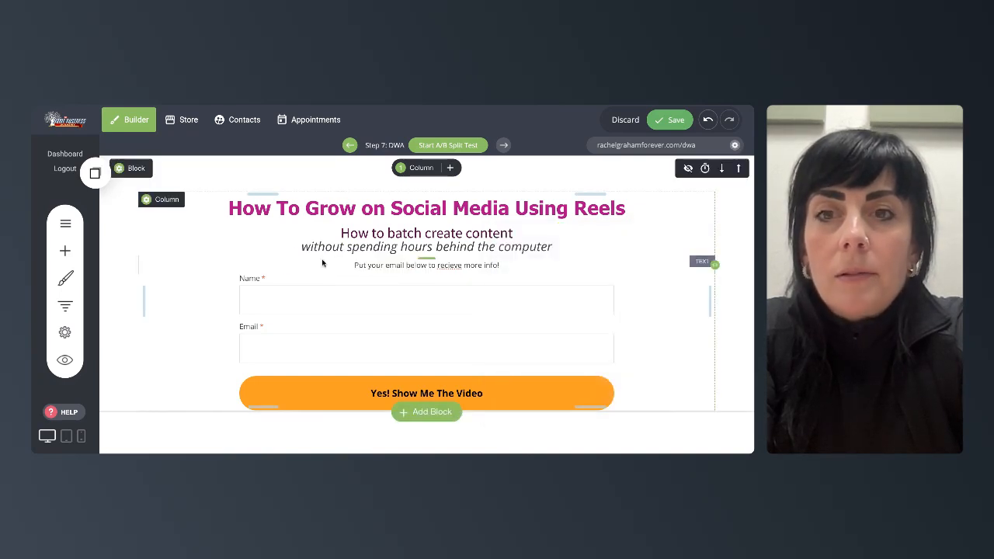
pyautogui.click(674, 125)
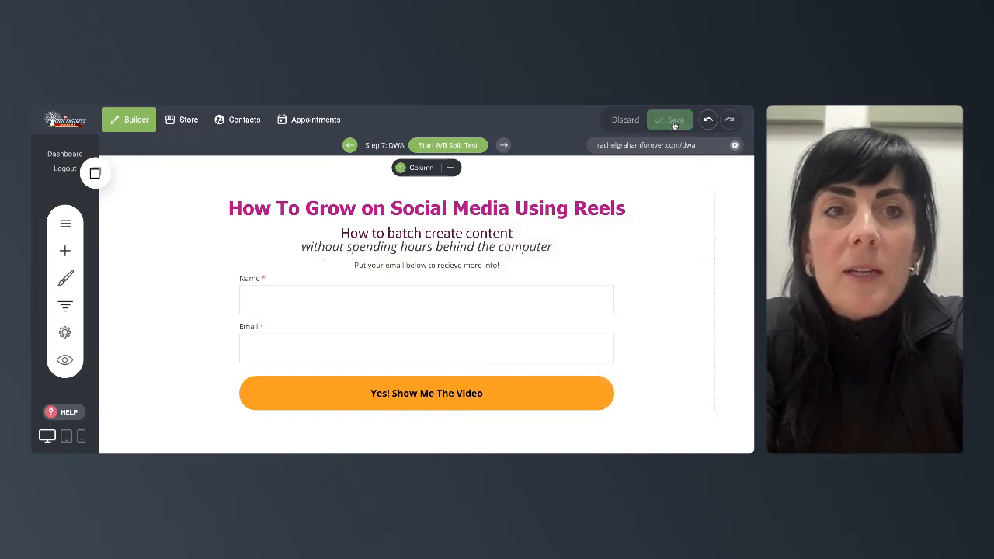
# - Change the form button's colour to pink, #E209E7, in the form's button styling
pyautogui.click(389, 291)
pyautogui.click(325, 260)
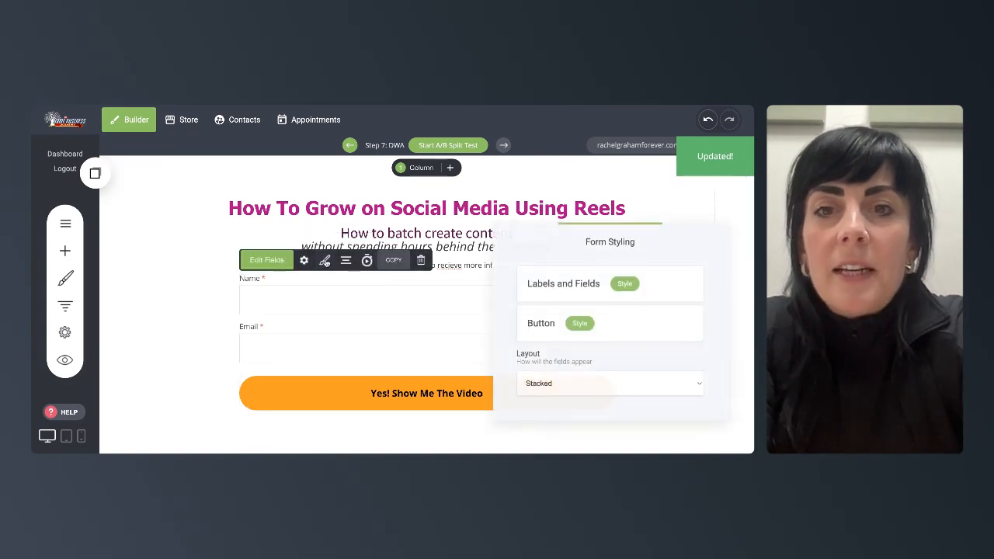
pyautogui.click(578, 325)
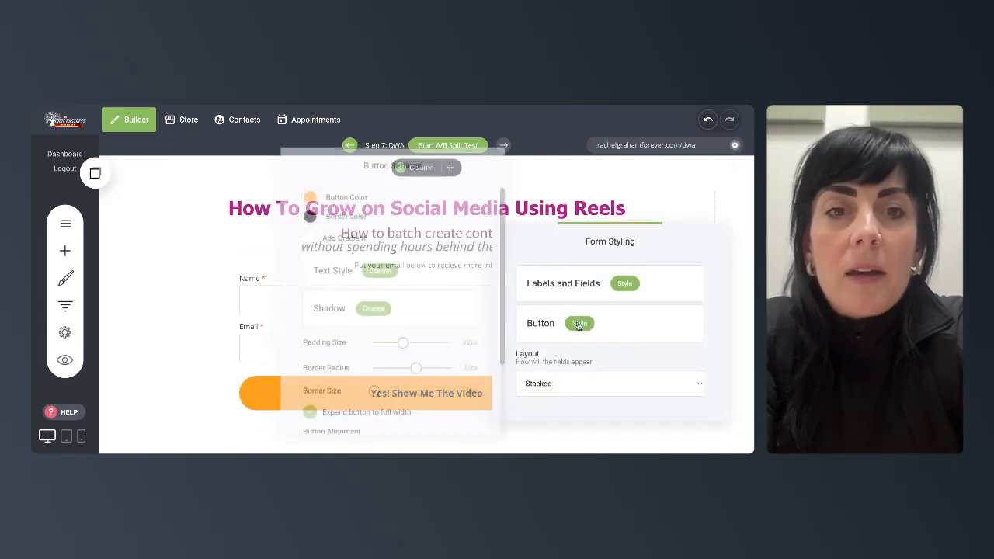
pyautogui.click(306, 194)
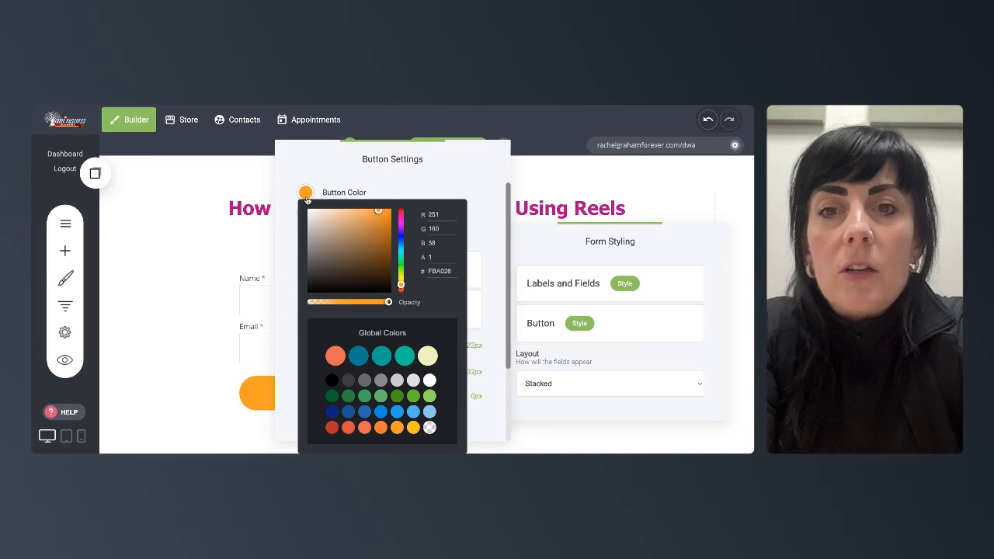
pyautogui.click(401, 224)
pyautogui.click(388, 217)
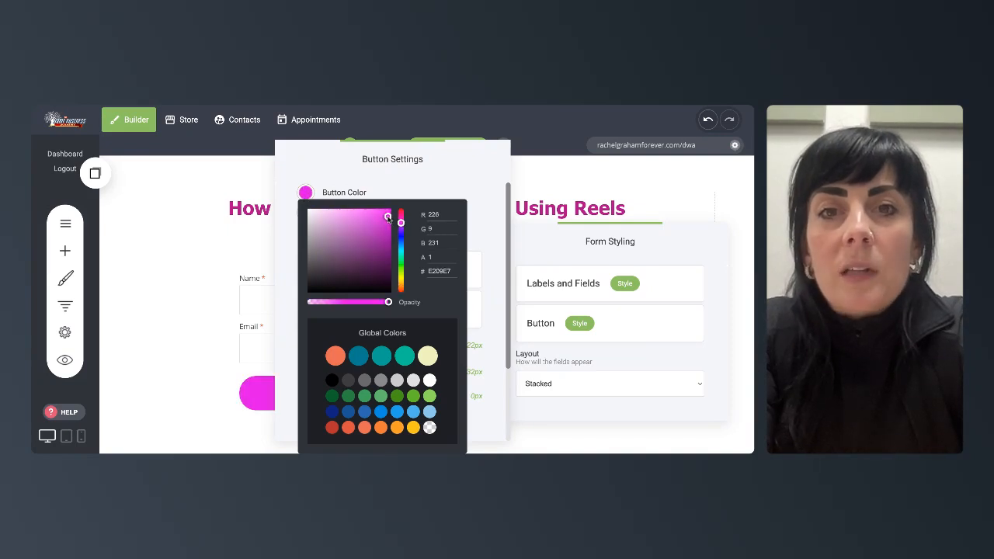
pyautogui.click(497, 306)
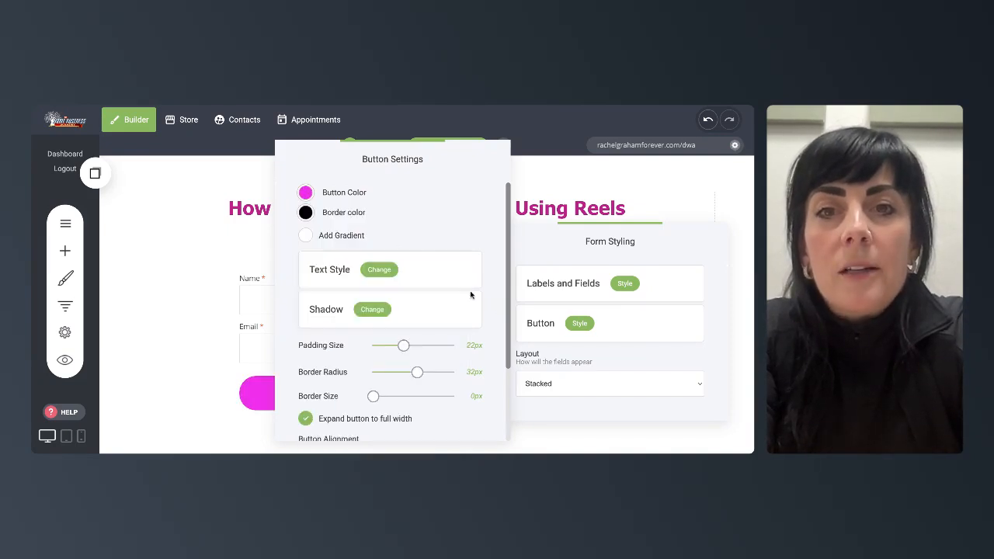
# - Make the form button's text bold in its text style settings
pyautogui.click(386, 276)
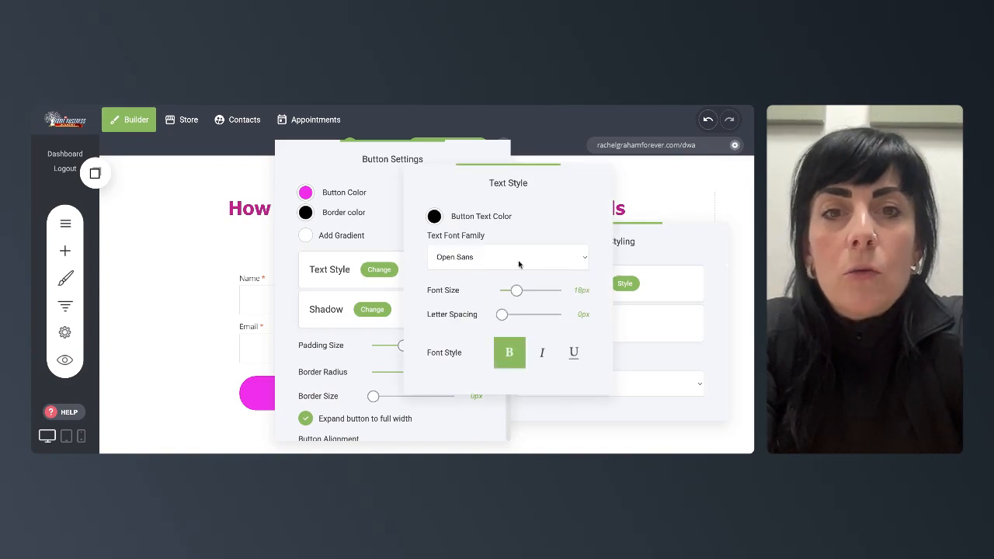
pyautogui.click(509, 353)
pyautogui.click(656, 189)
pyautogui.click(669, 196)
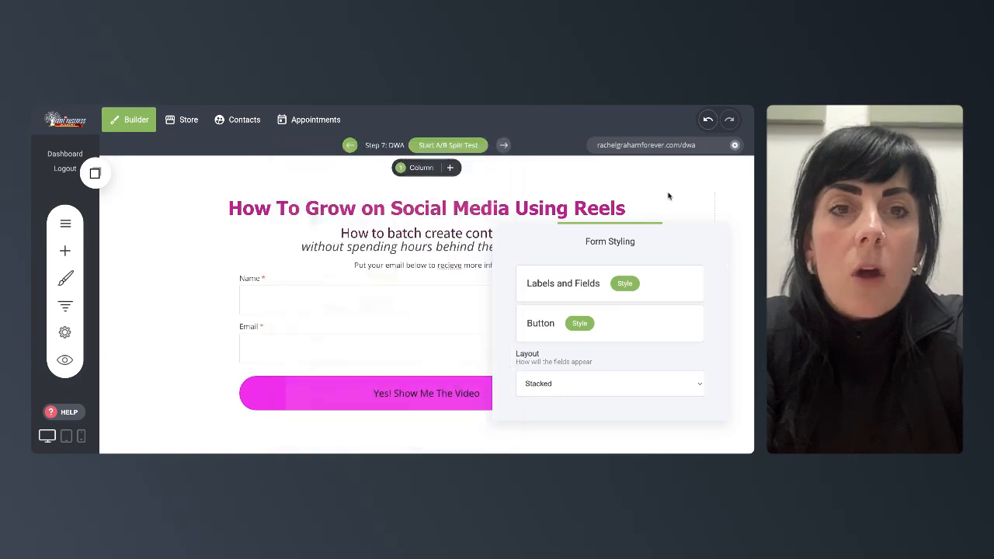
# - Open the form's settings to review its button text and submit action
pyautogui.click(158, 267)
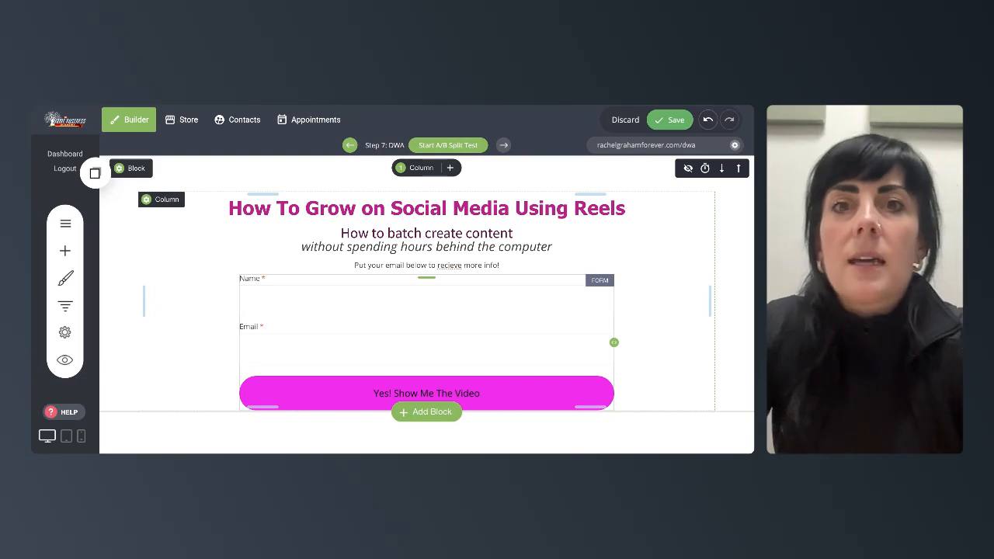
pyautogui.scroll(-2, 409, 344)
pyautogui.scroll(2, 409, 344)
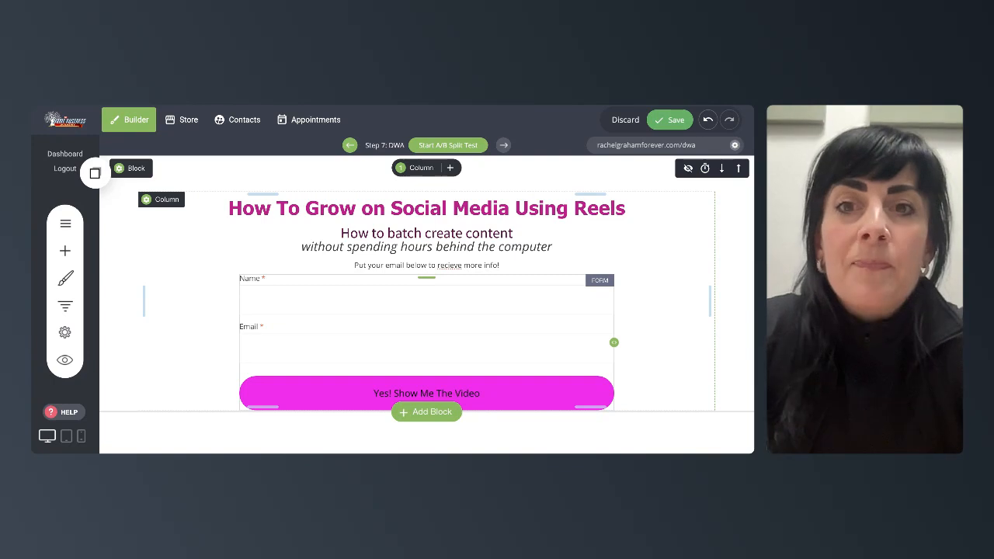
pyautogui.click(336, 301)
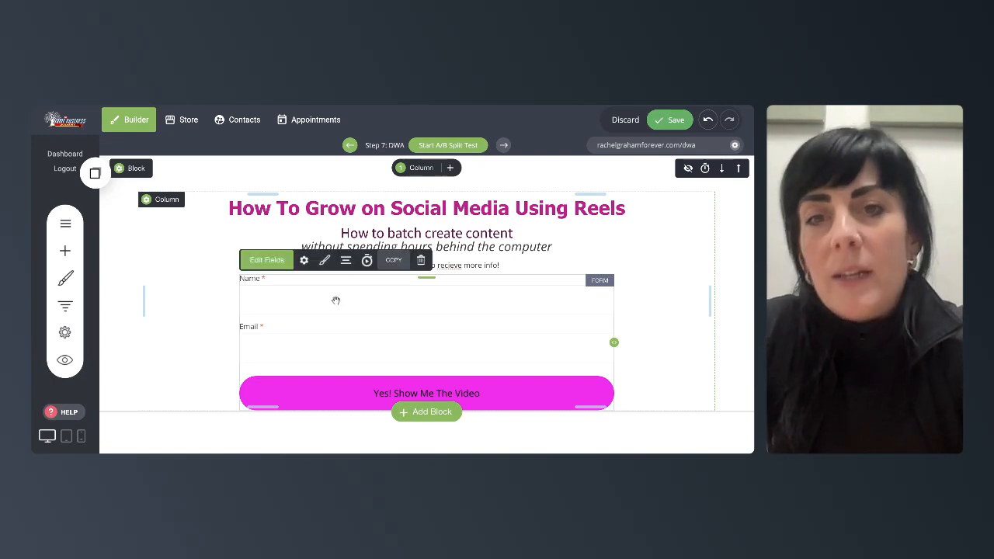
pyautogui.click(304, 261)
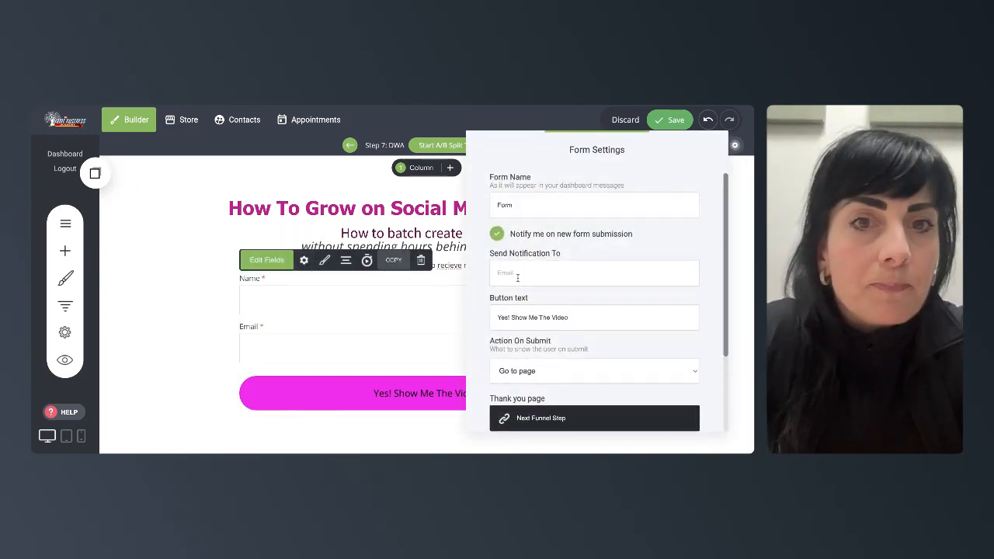
pyautogui.scroll(-3, 517, 277)
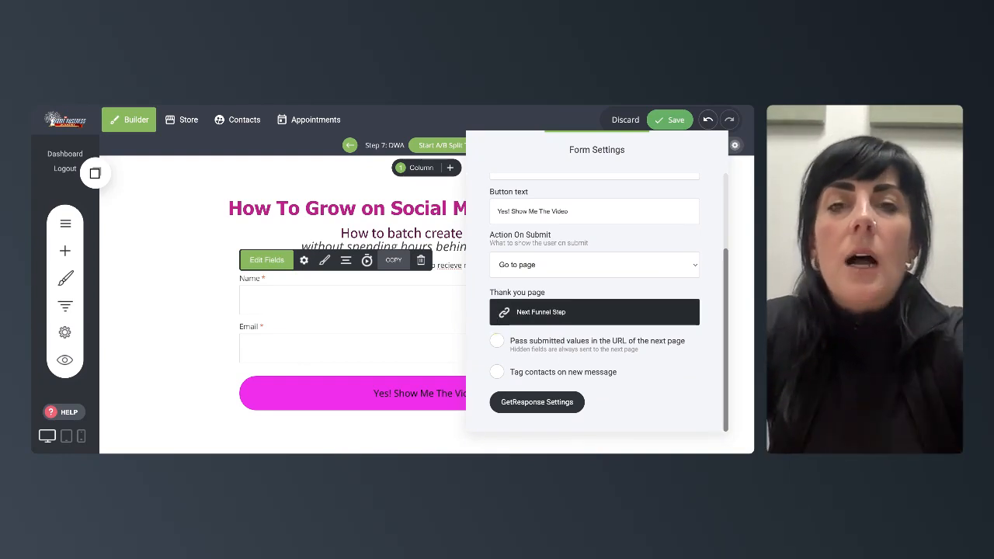
pyautogui.click(156, 216)
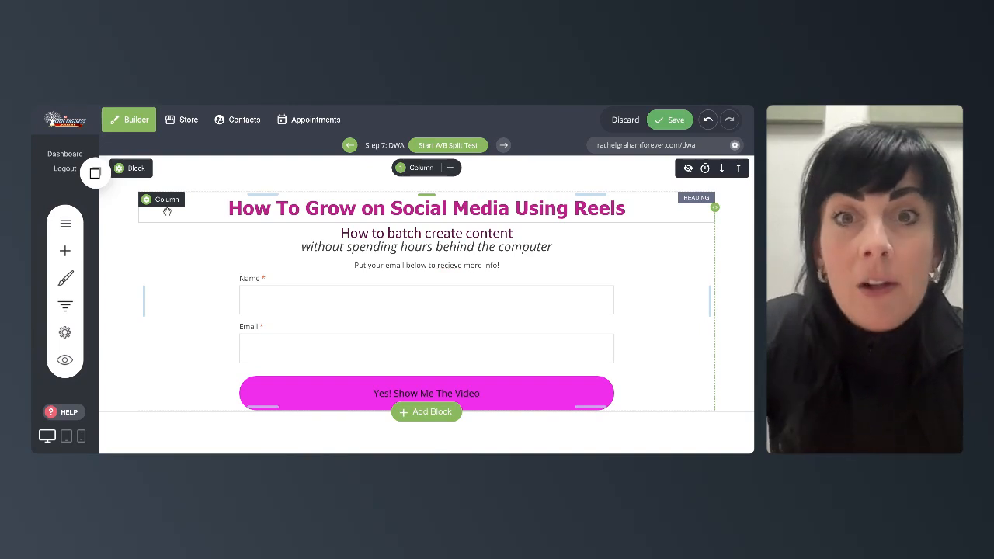
# - Save the page's changes
pyautogui.scroll(-2, 375, 302)
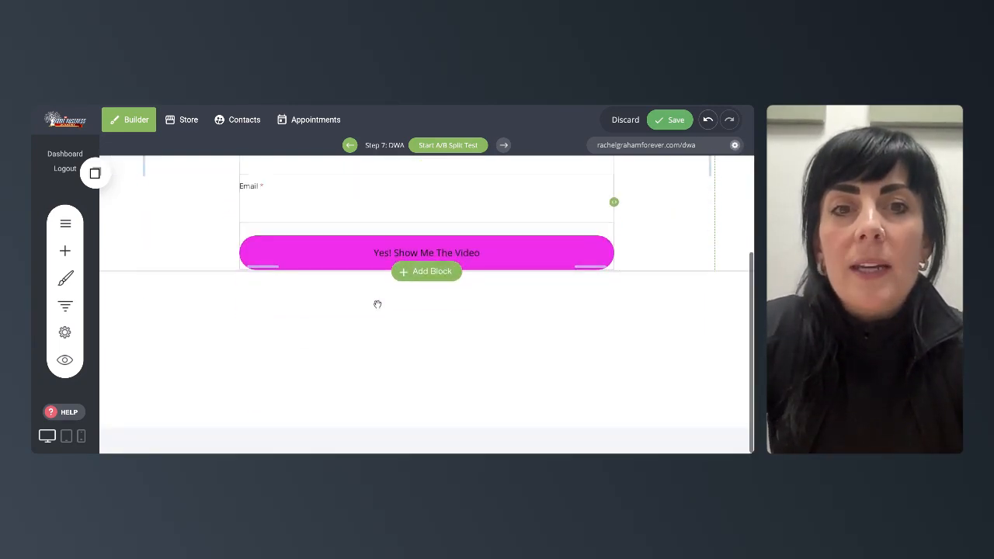
pyautogui.scroll(2, 375, 302)
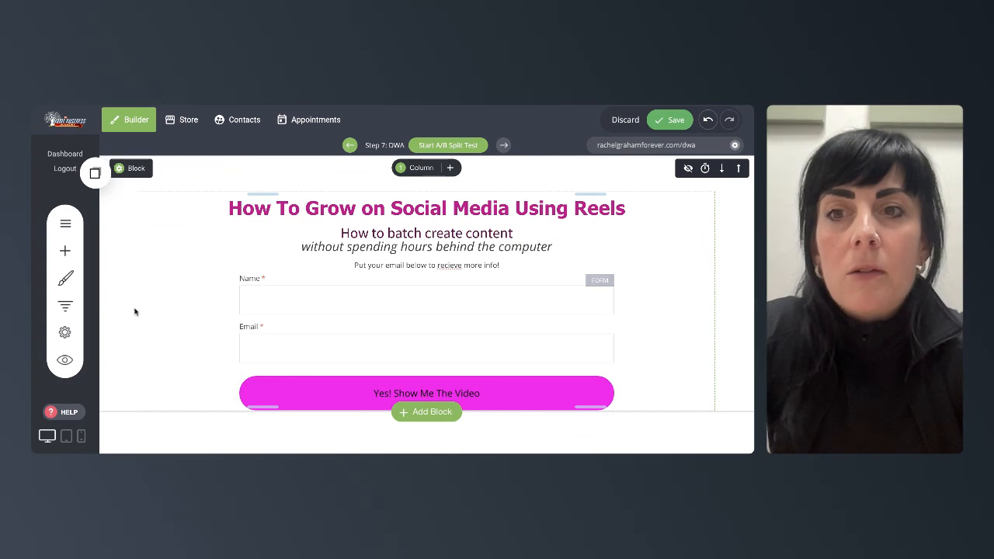
pyautogui.click(676, 121)
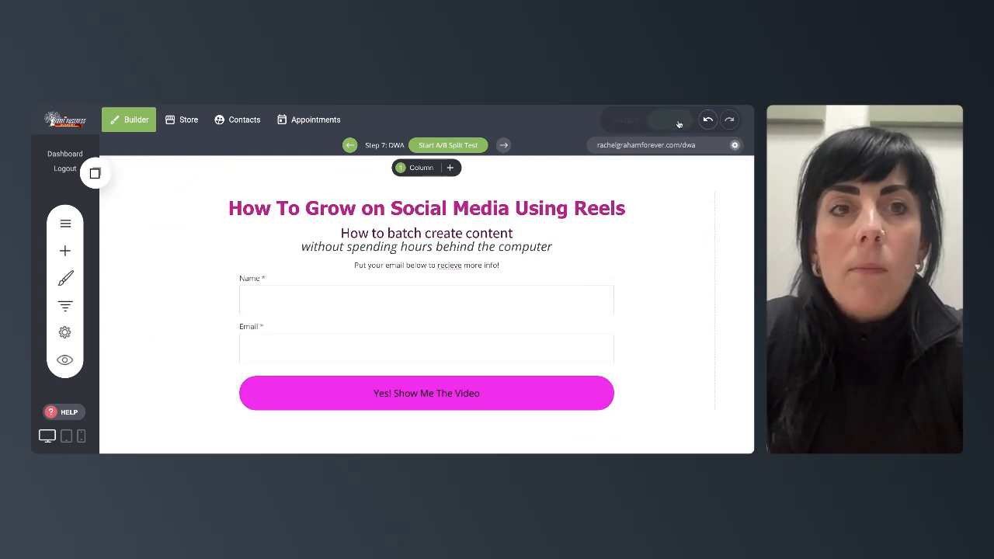
# - Add a new funnel page step named thank using a Thank You / Bridge Pages template
pyautogui.click(61, 311)
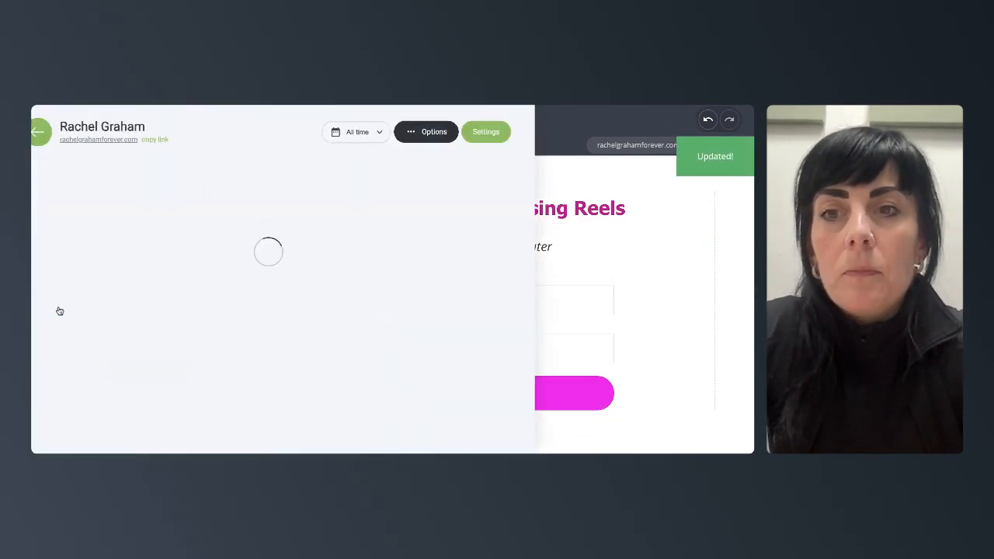
pyautogui.scroll(-5, 363, 325)
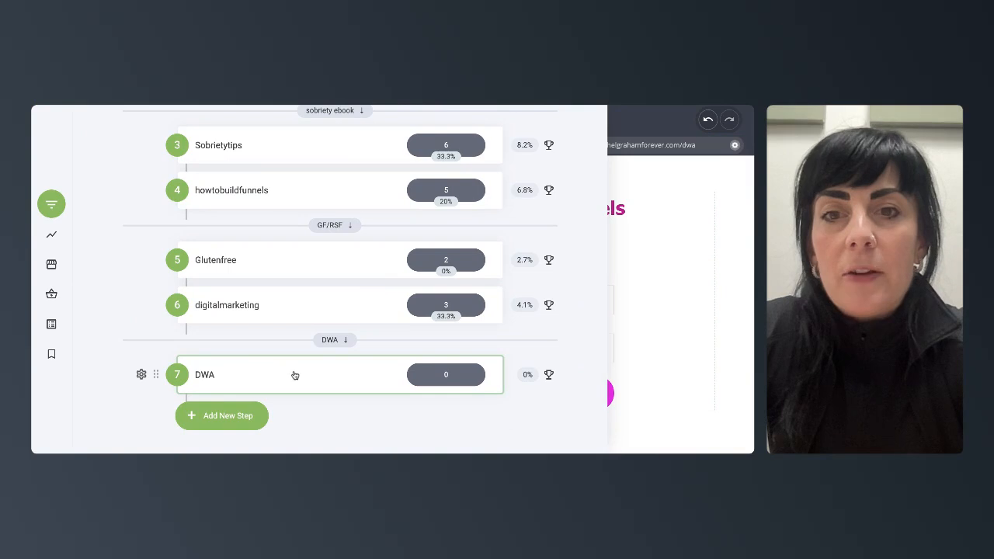
pyautogui.click(235, 413)
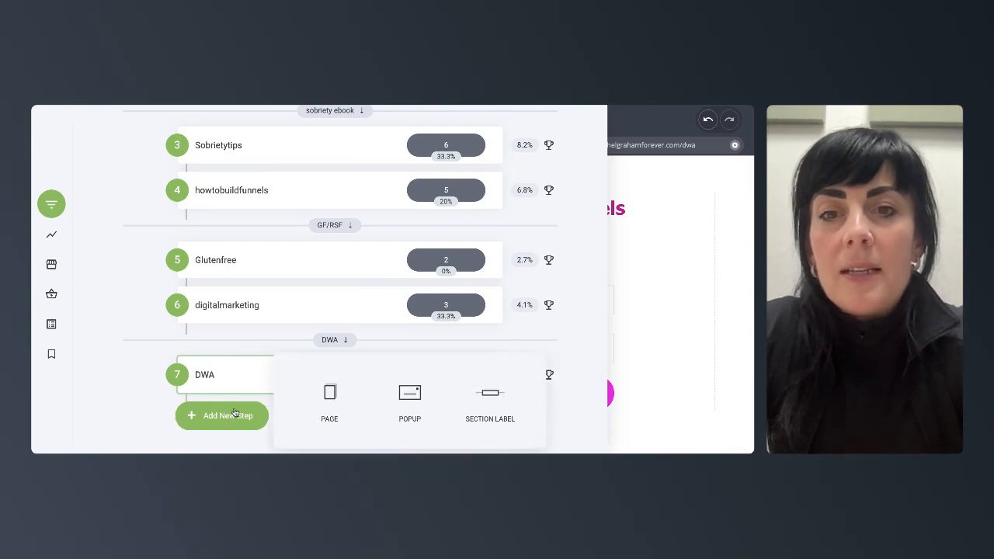
pyautogui.click(334, 392)
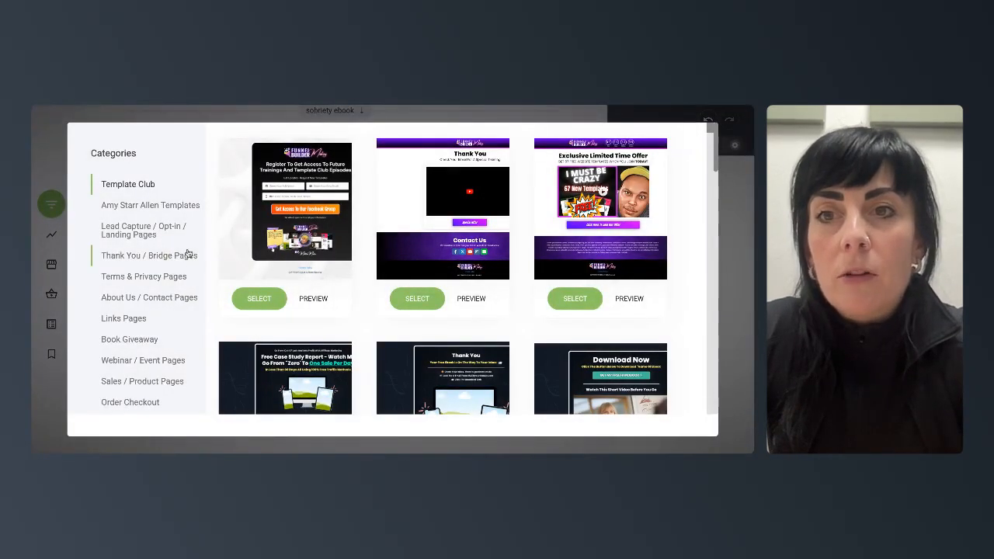
pyautogui.click(152, 257)
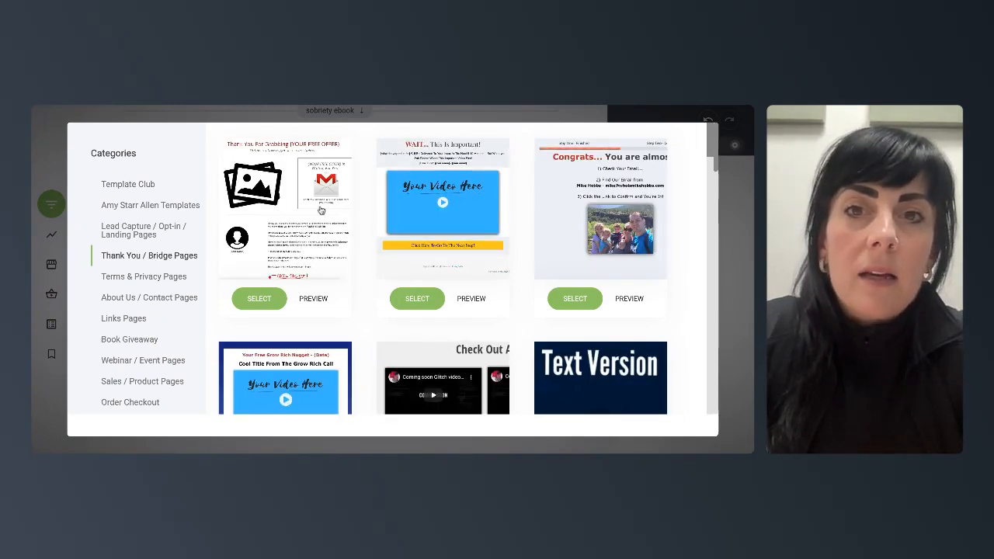
pyautogui.click(321, 210)
pyautogui.write('thank')
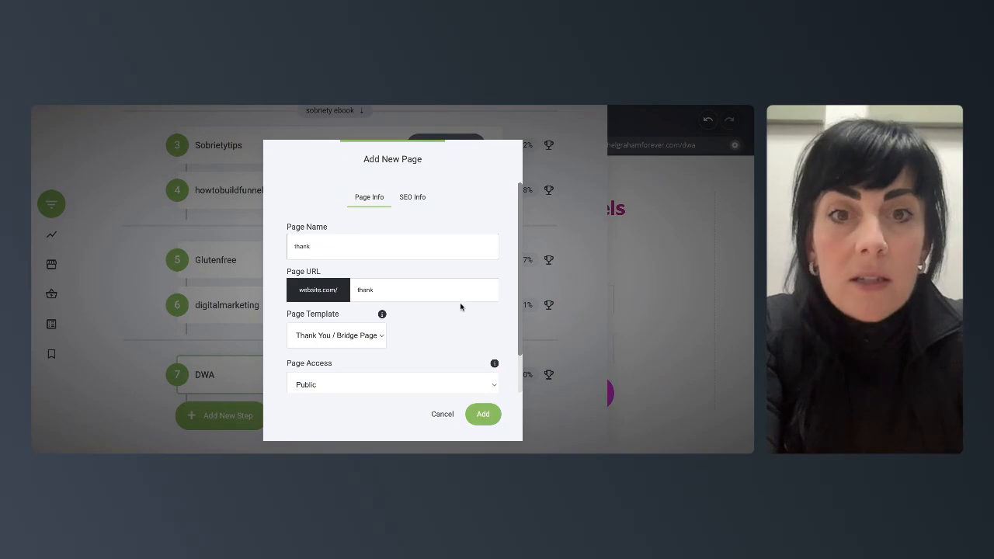
pyautogui.click(482, 415)
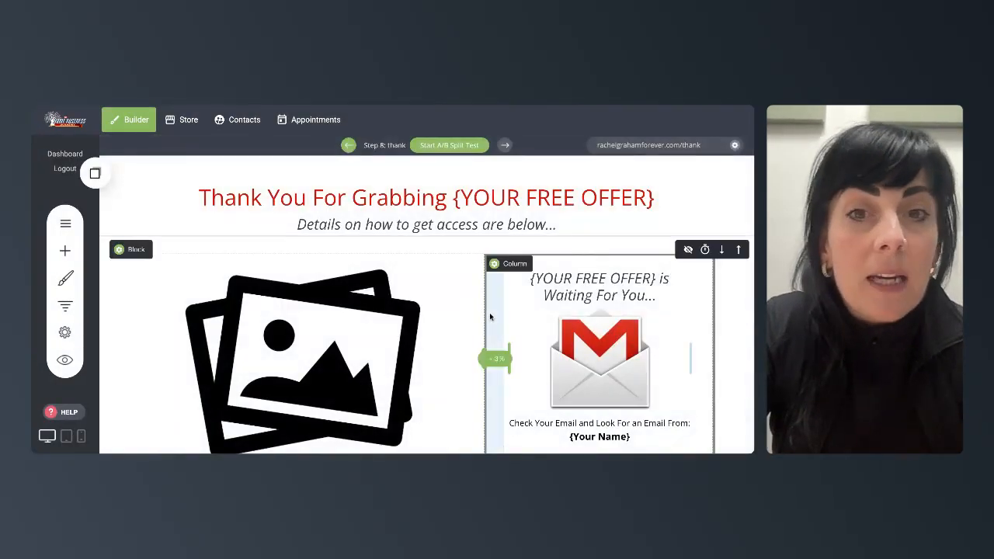
# - Scroll through the thank page template to examine its sections and content
pyautogui.scroll(-5, 366, 330)
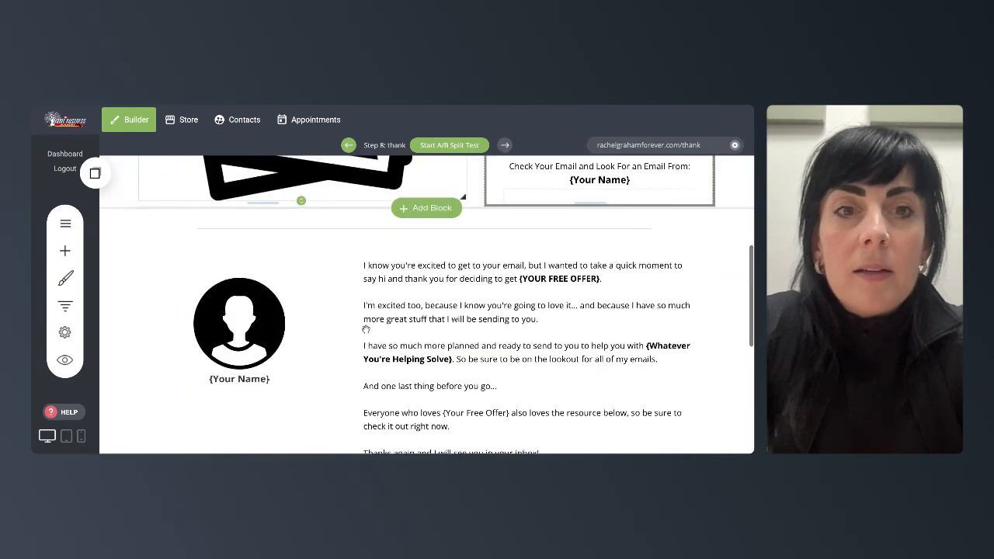
pyautogui.scroll(1, 357, 326)
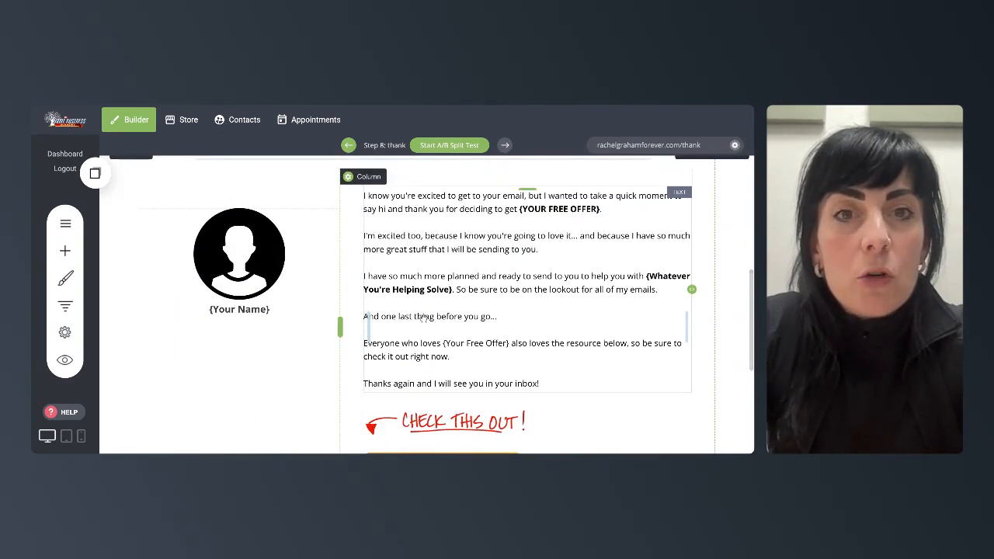
pyautogui.scroll(-3, 450, 324)
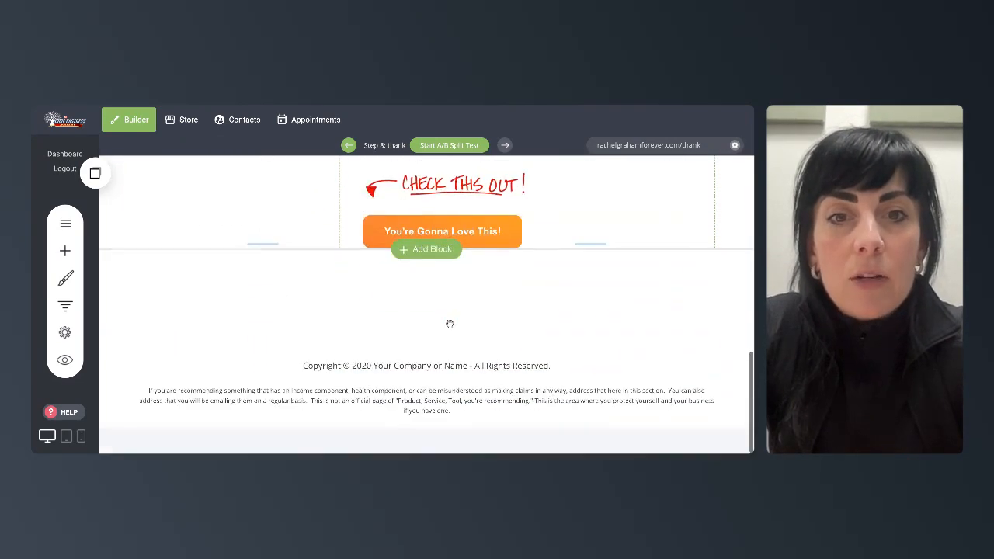
pyautogui.scroll(1, 449, 324)
pyautogui.scroll(10, 450, 324)
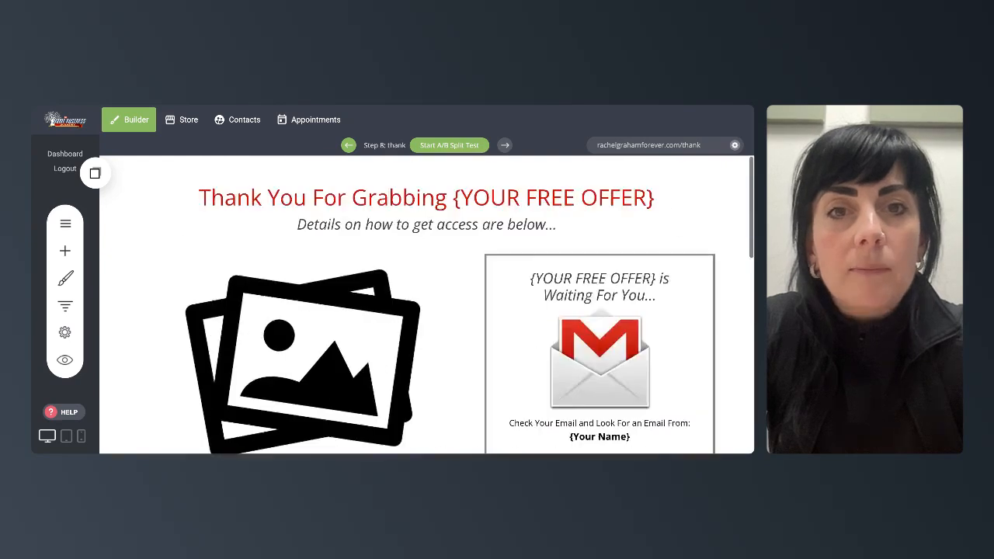
pyautogui.scroll(-1, 449, 324)
pyautogui.scroll(1, 449, 324)
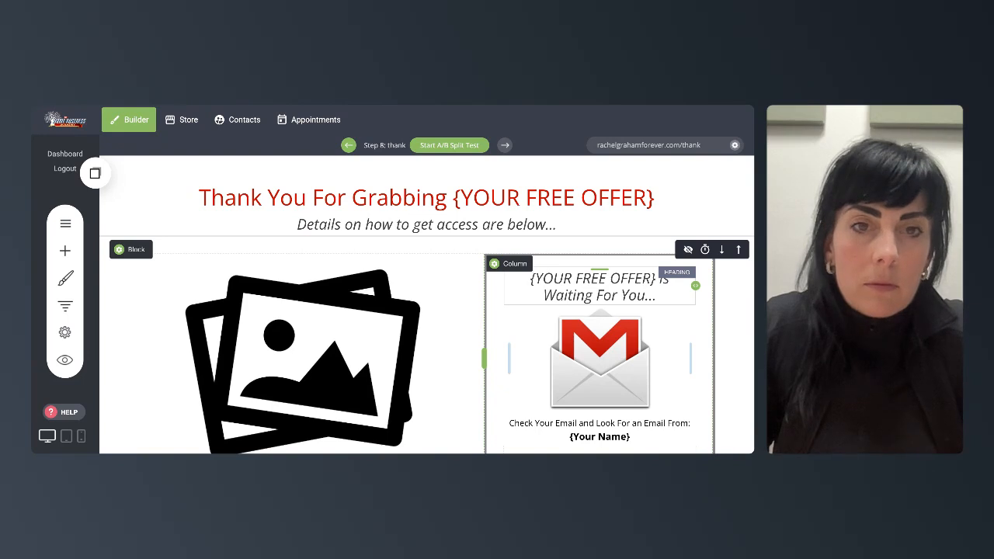
pyautogui.scroll(-2, 486, 316)
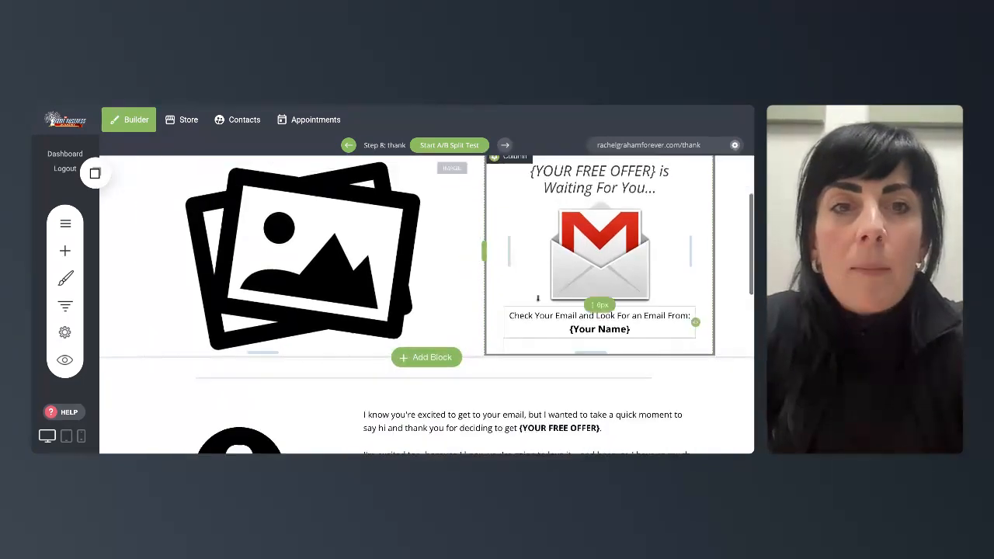
pyautogui.scroll(-7, 329, 345)
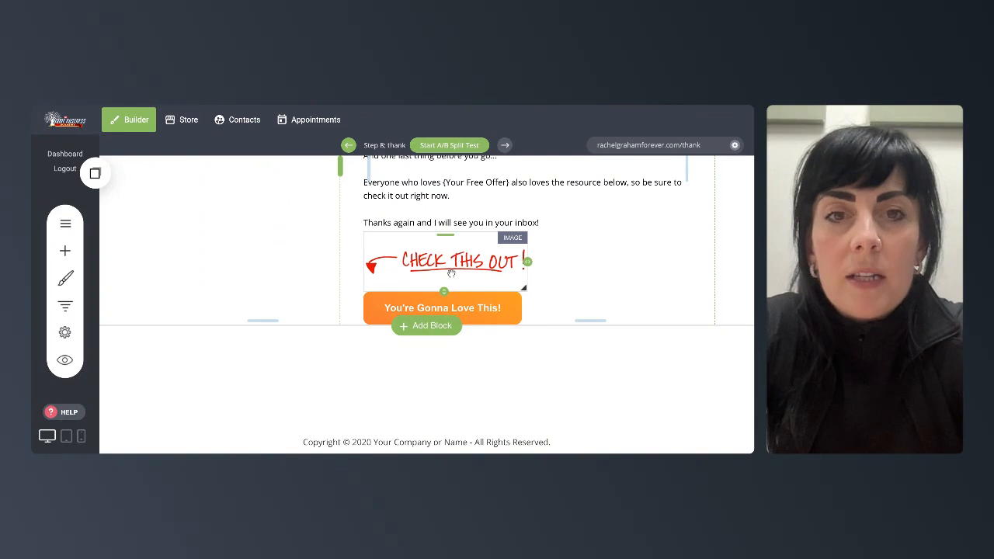
pyautogui.scroll(10, 616, 238)
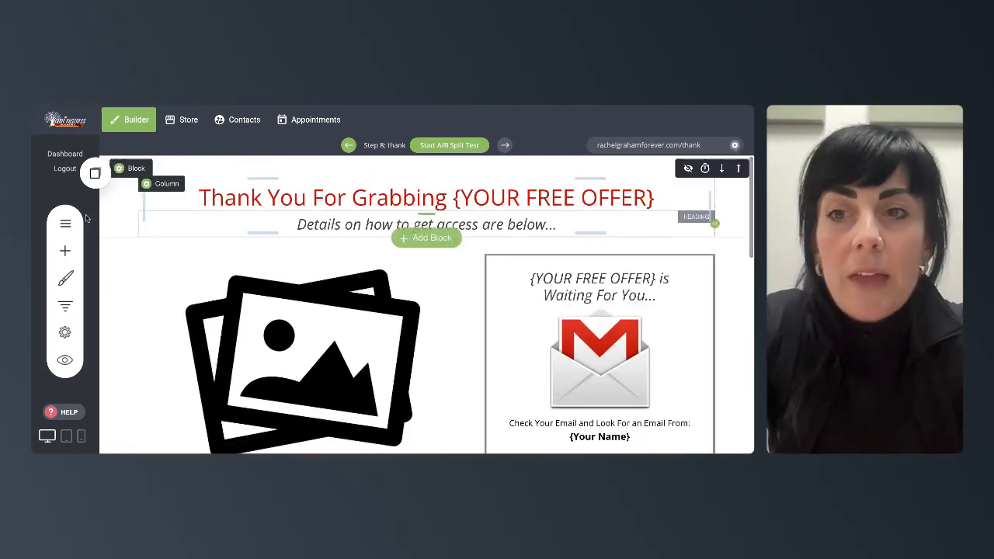
# - Delete the thank step from the funnel
pyautogui.click(63, 307)
pyautogui.scroll(-4, 337, 305)
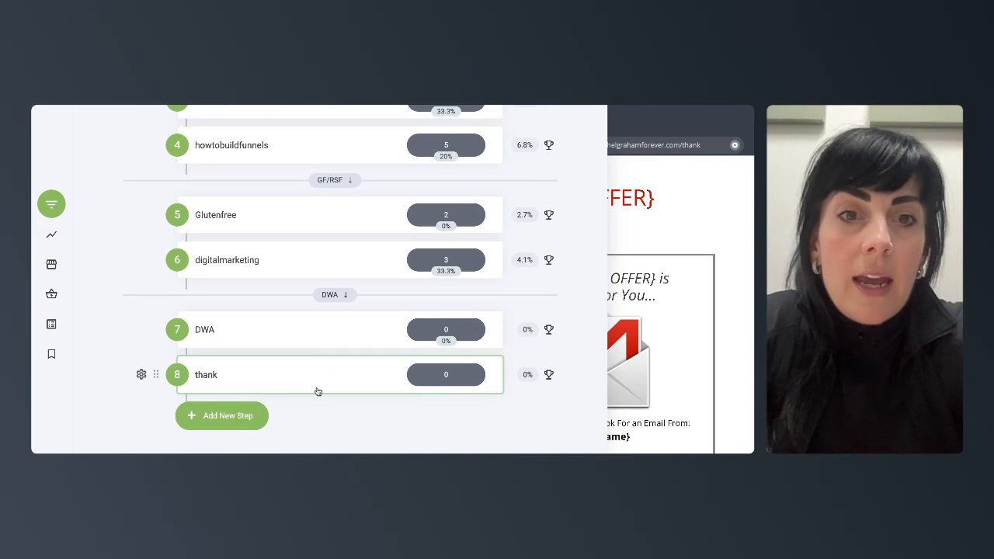
pyautogui.click(141, 376)
pyautogui.click(145, 335)
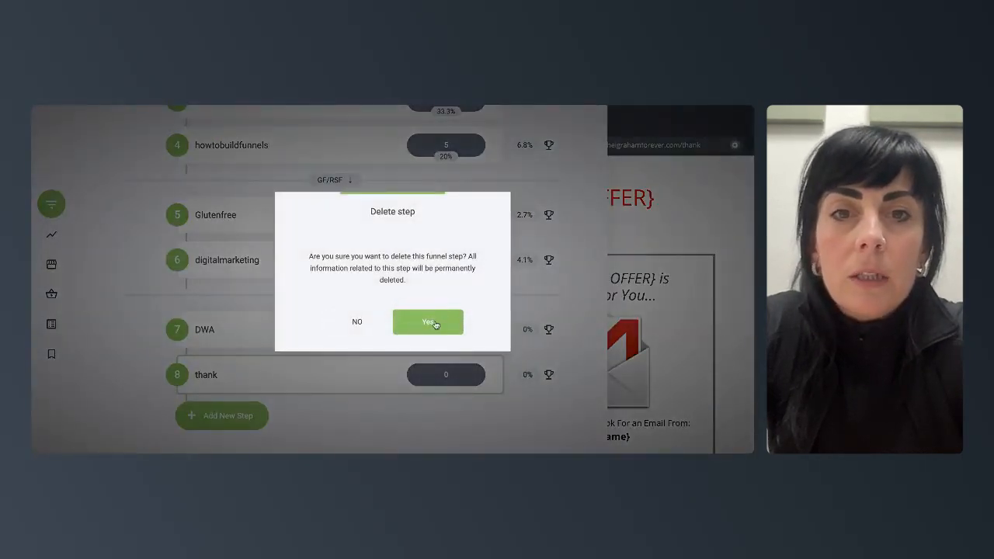
pyautogui.click(430, 322)
# - Delete the DWA step from the funnel
pyautogui.click(141, 375)
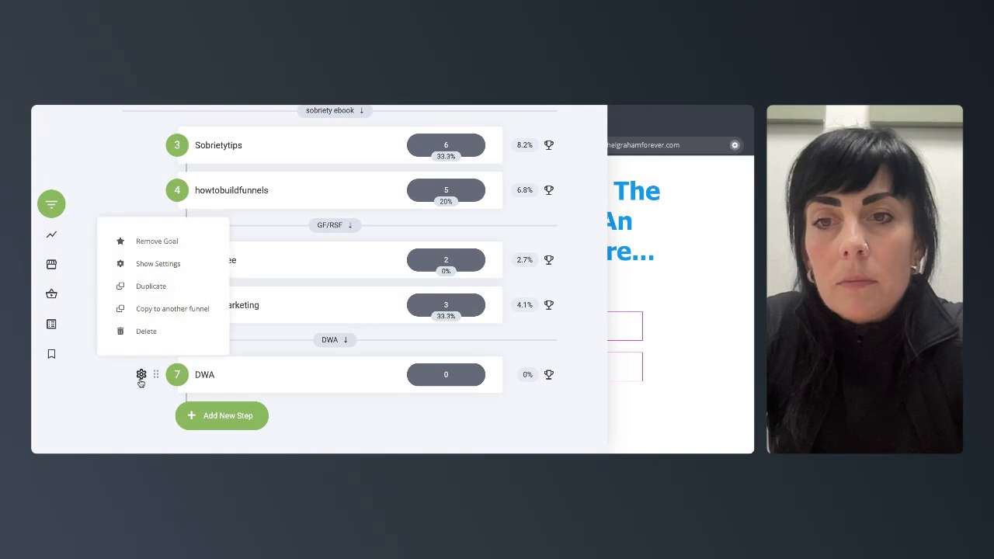
pyautogui.click(141, 337)
pyautogui.click(437, 327)
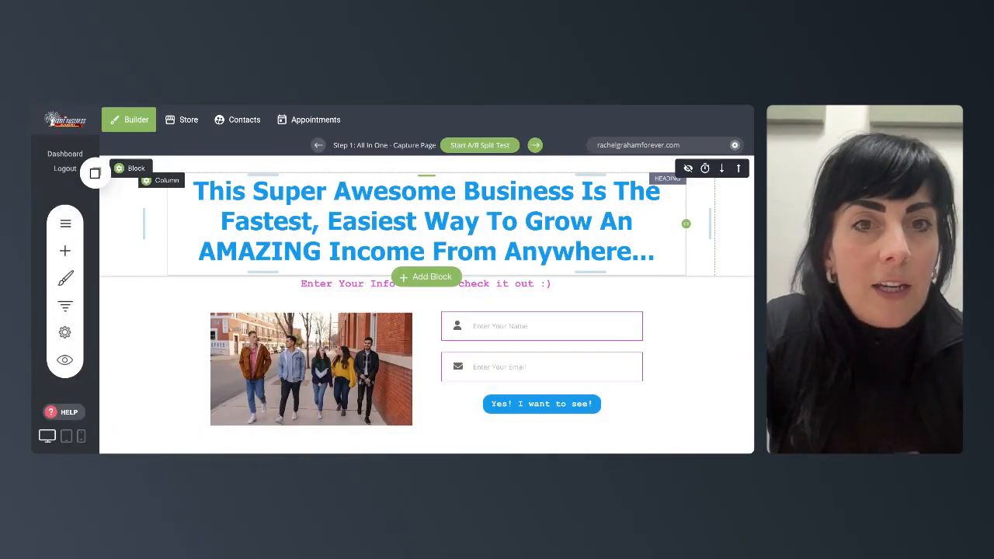
pyautogui.scroll(-3, 168, 316)
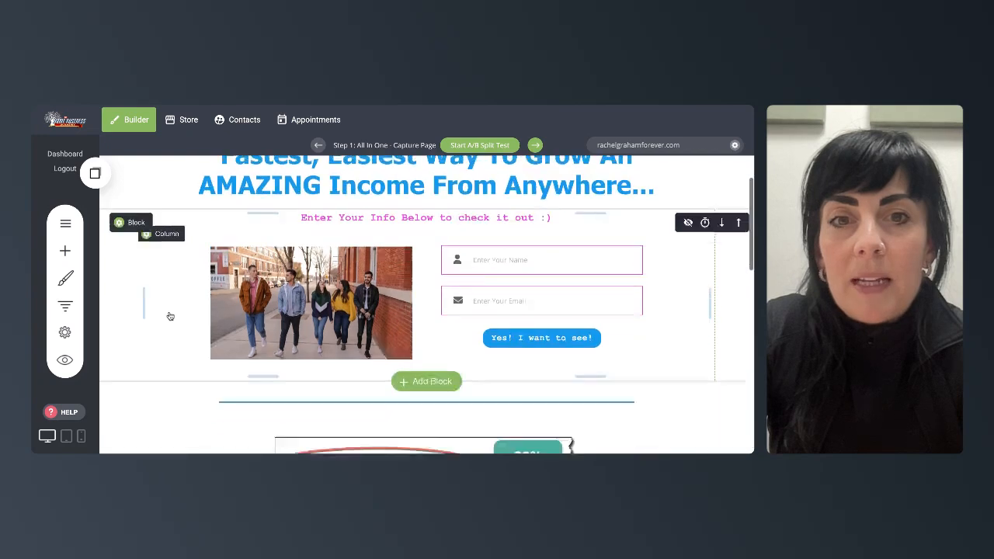
pyautogui.scroll(3, 184, 231)
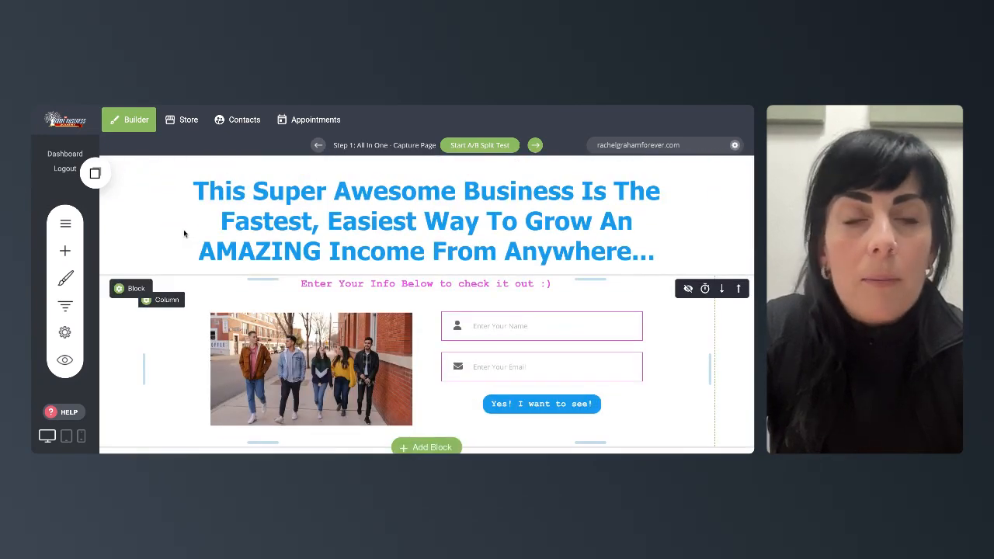